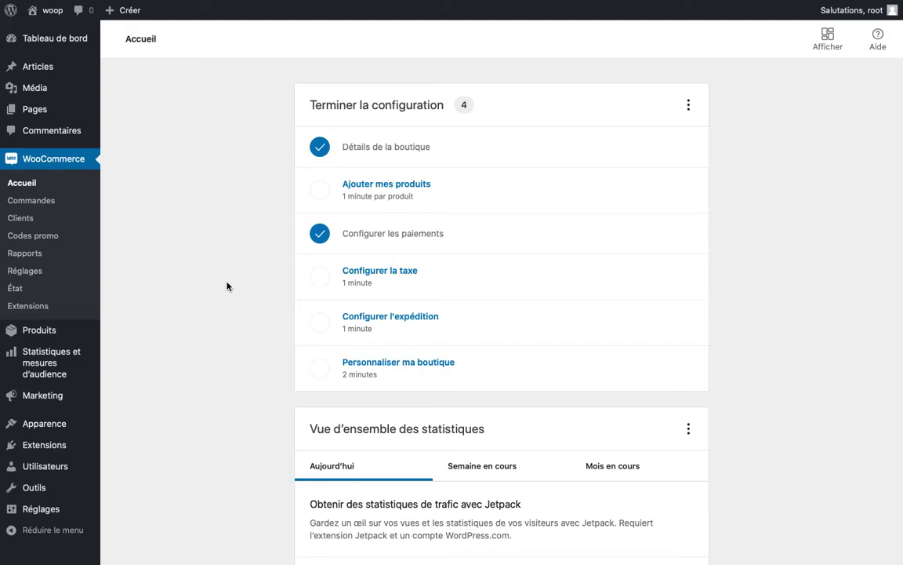
# Look through the WooCommerce home page, covering the setup checklist, the statistics overview and the inbox notices.
pyautogui.scroll(-4, 226, 286)
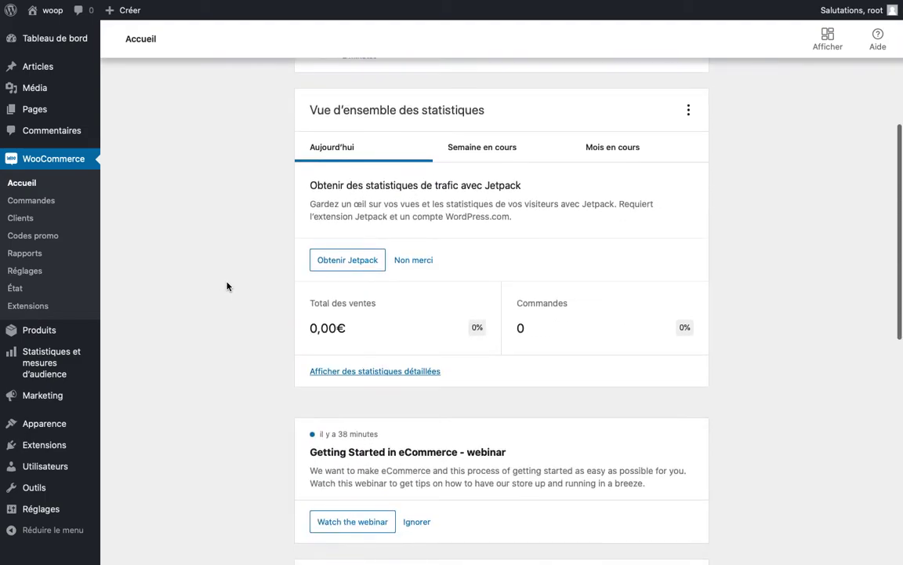
pyautogui.scroll(3, 227, 287)
pyautogui.scroll(1, 227, 286)
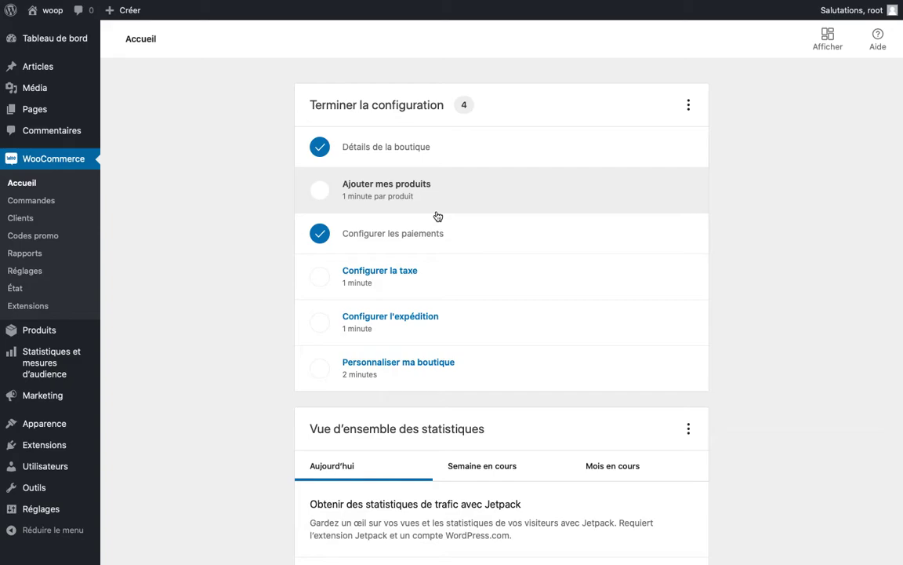
pyautogui.scroll(-5, 438, 217)
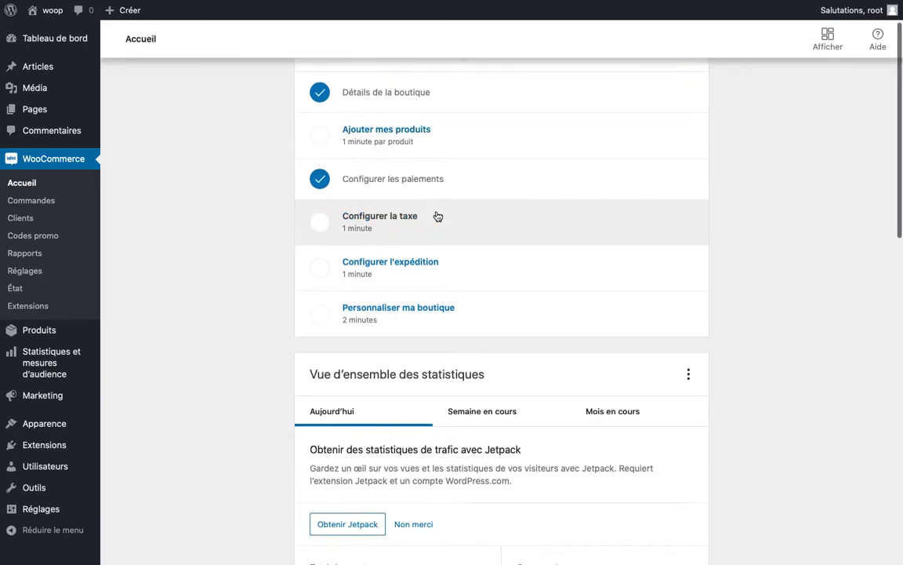
pyautogui.scroll(-3, 438, 212)
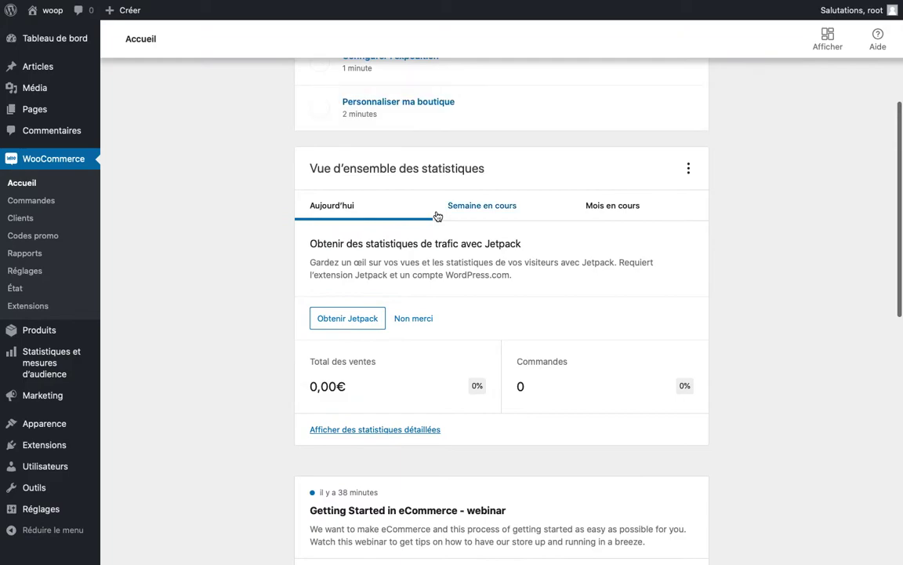
pyautogui.scroll(-5, 428, 352)
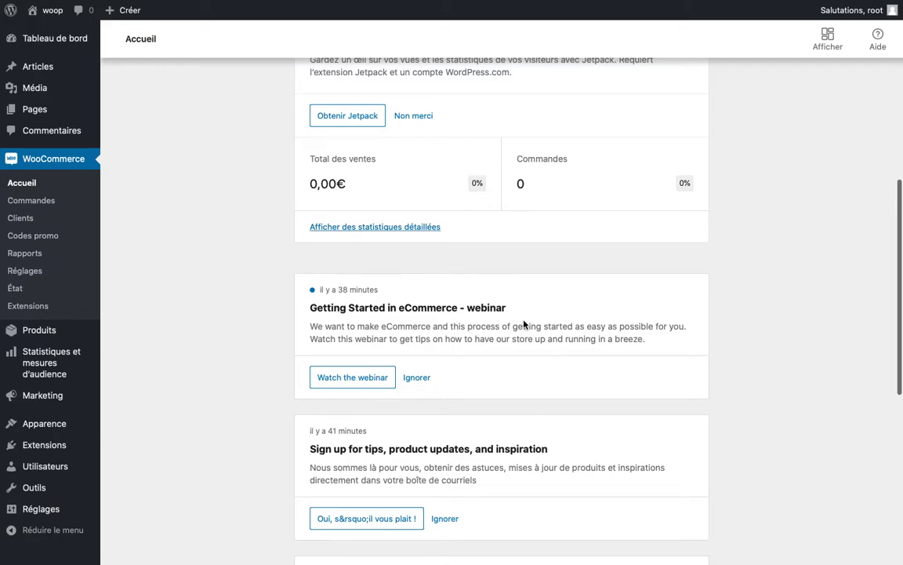
pyautogui.scroll(-6, 524, 314)
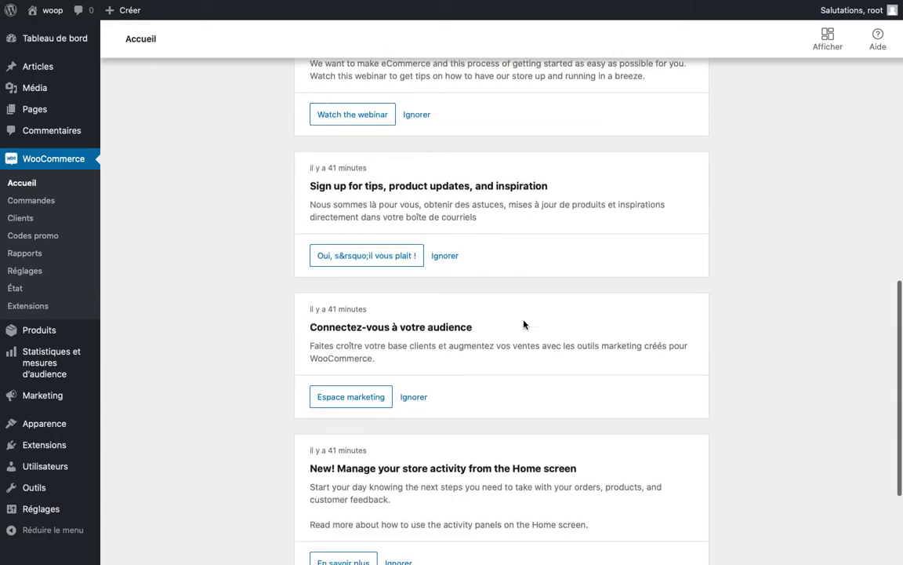
pyautogui.scroll(1, 525, 325)
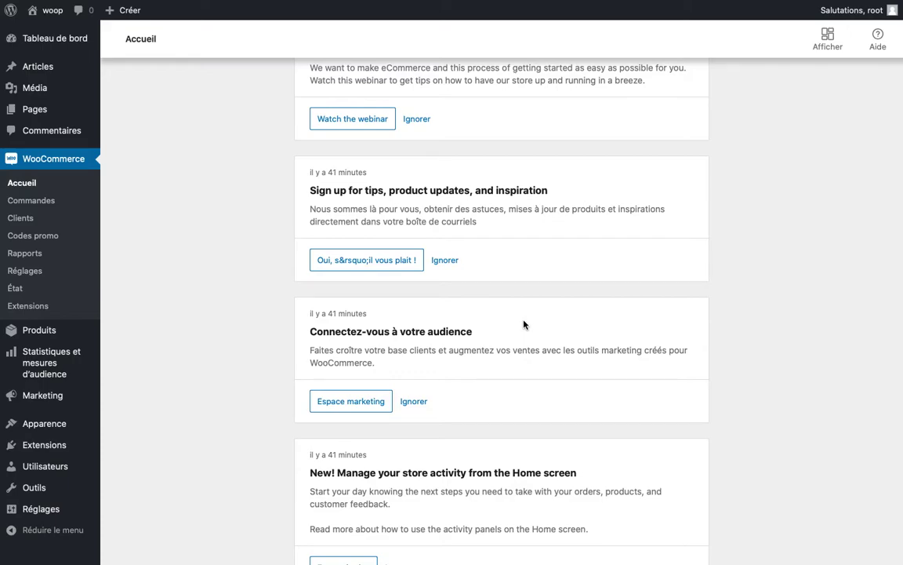
pyautogui.scroll(3, 525, 325)
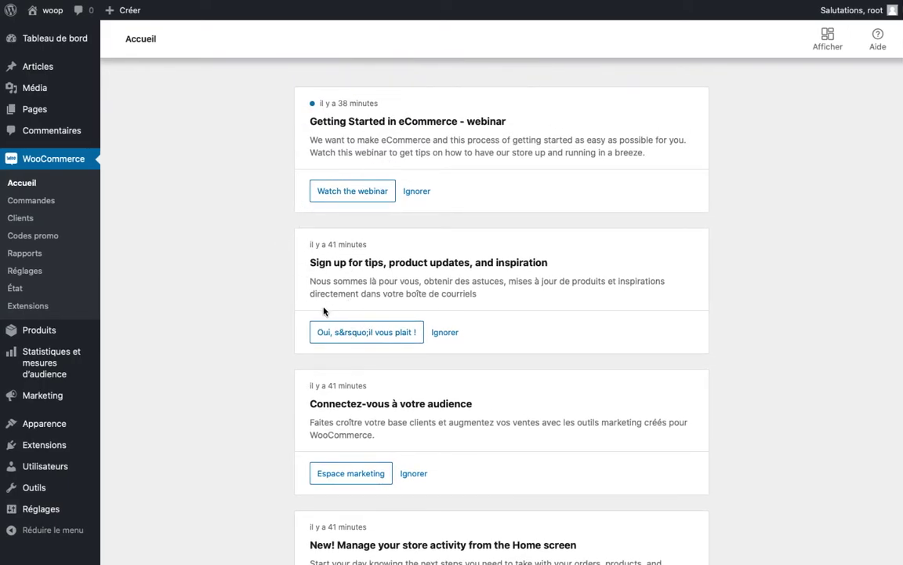
pyautogui.scroll(-3, 324, 312)
pyautogui.scroll(-2, 324, 310)
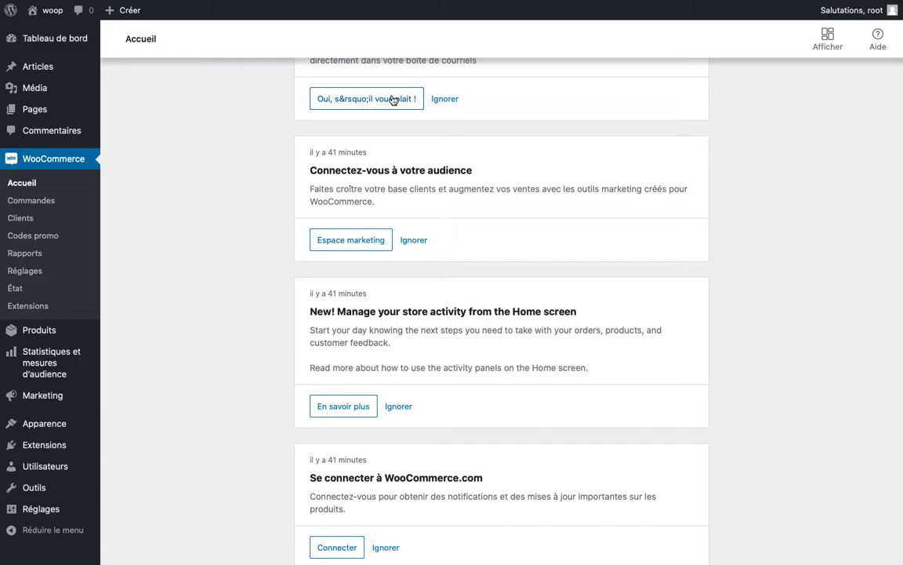
pyautogui.scroll(-1, 393, 100)
pyautogui.scroll(5, 393, 99)
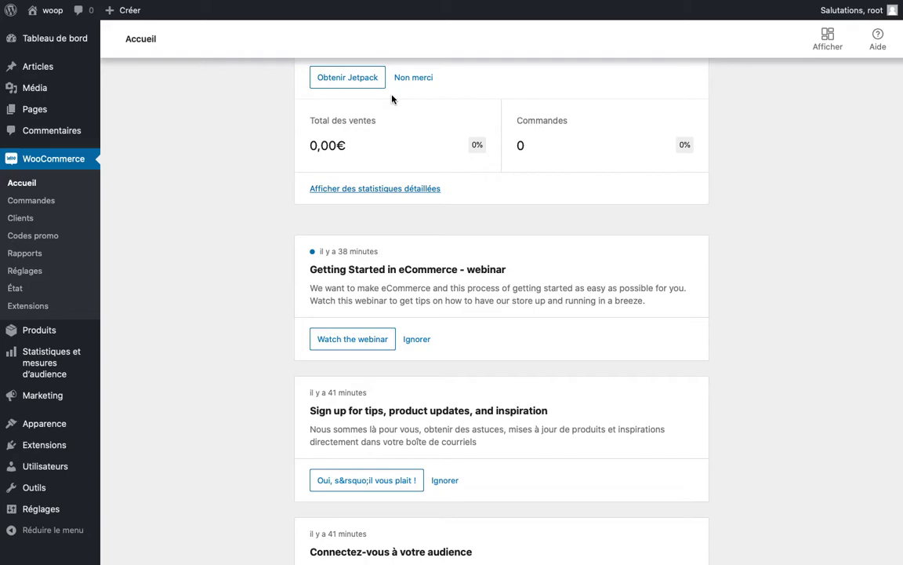
pyautogui.scroll(10, 114, 157)
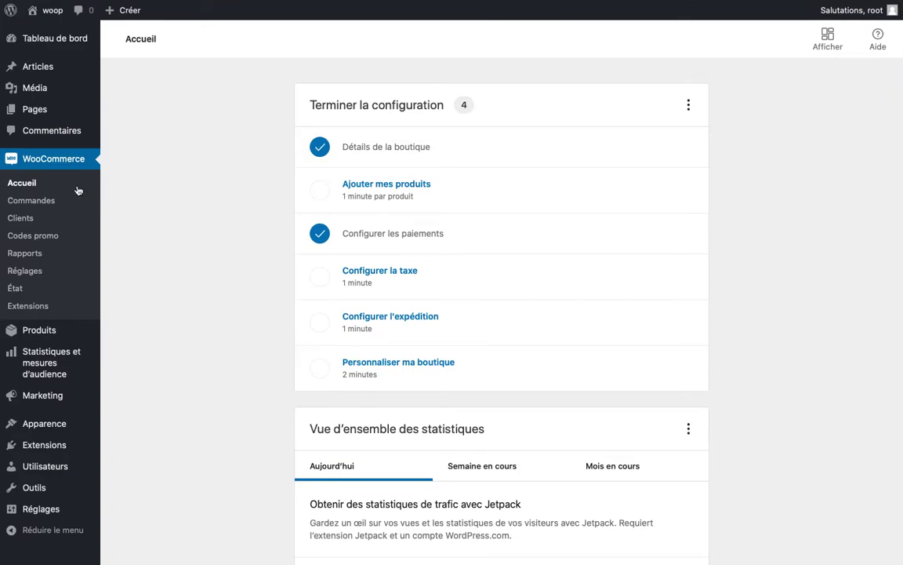
# Switch the WooCommerce home page layout to two columns (Deux colonnes).
pyautogui.click(828, 38)
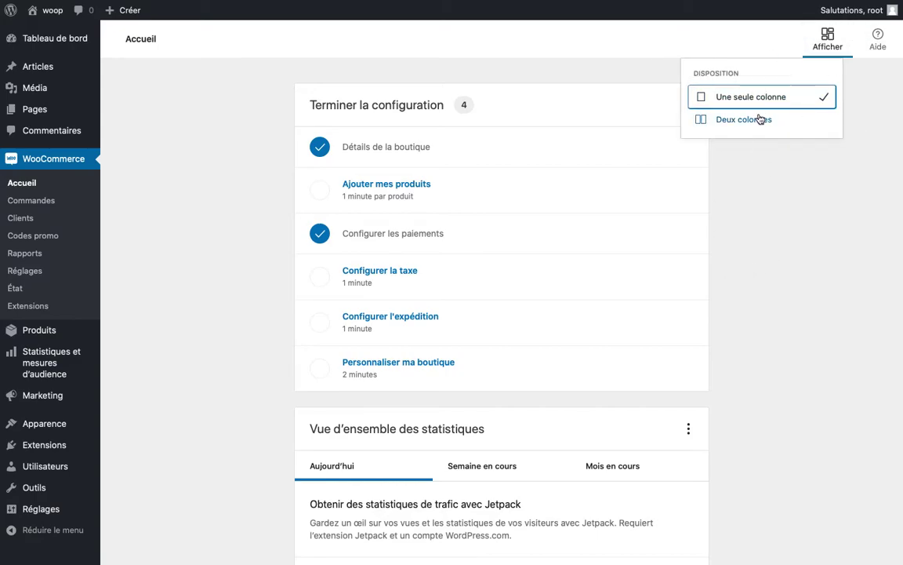
pyautogui.click(704, 119)
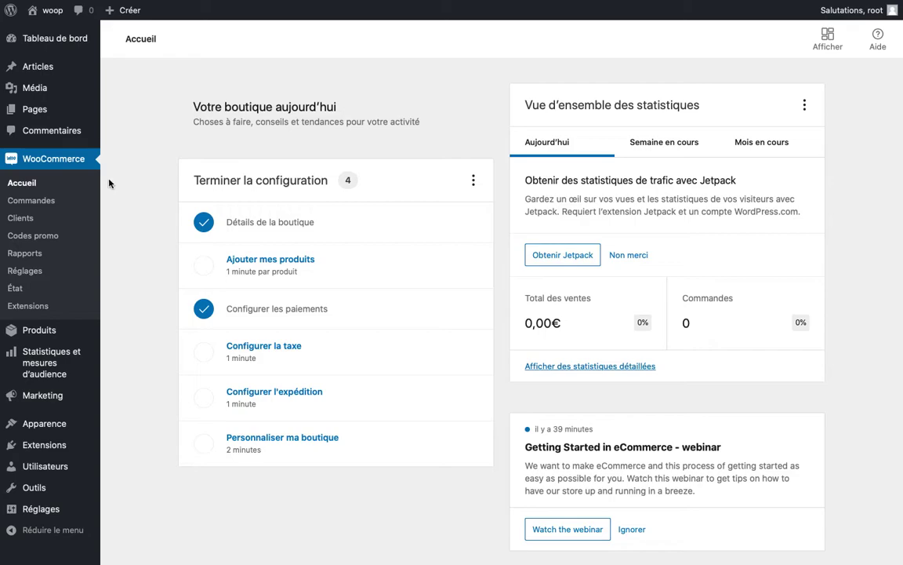
# Browse the WooCommerce orders, customers and promo codes pages.
pyautogui.click(33, 208)
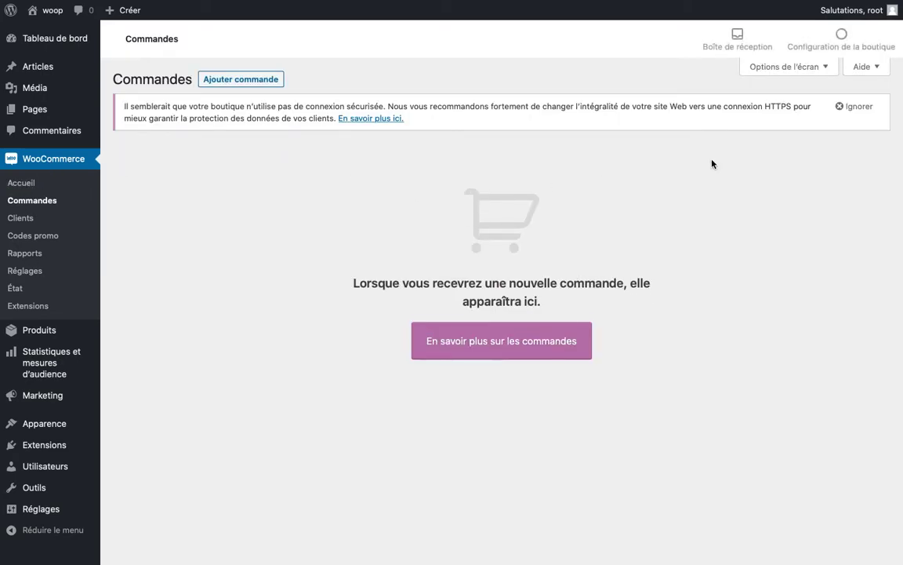
pyautogui.click(23, 218)
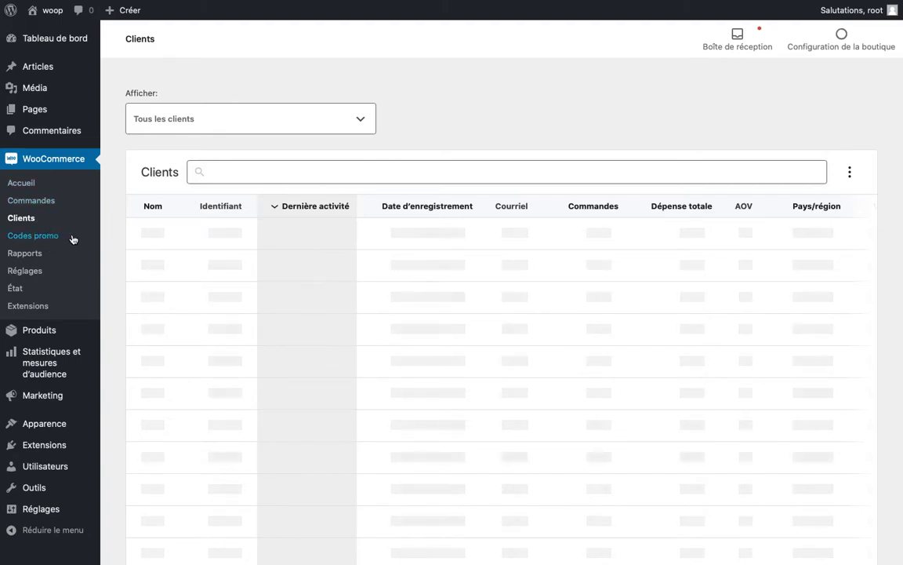
pyautogui.click(73, 237)
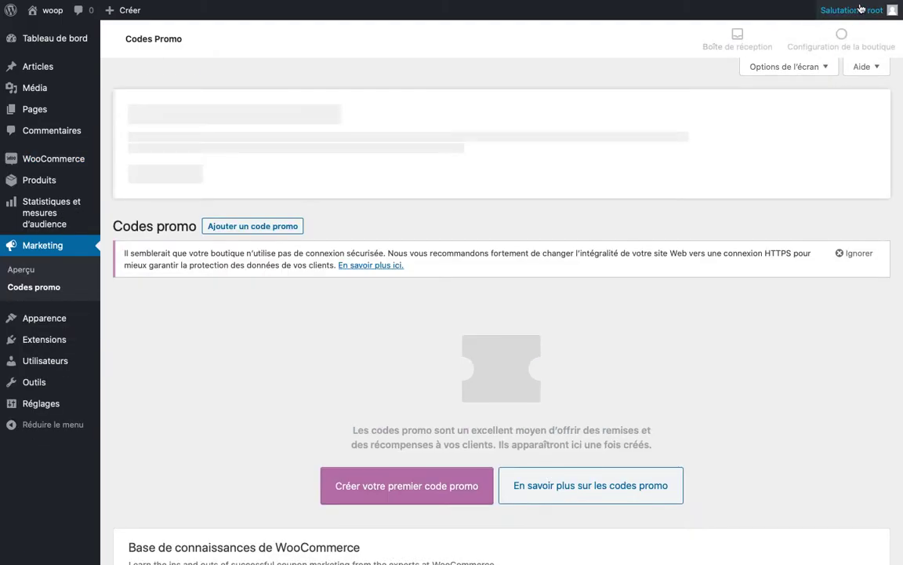
# Launch the setup wizard (Assistant d'installation) from the help section and skip its store details configuration.
pyautogui.moveTo(858, 24)
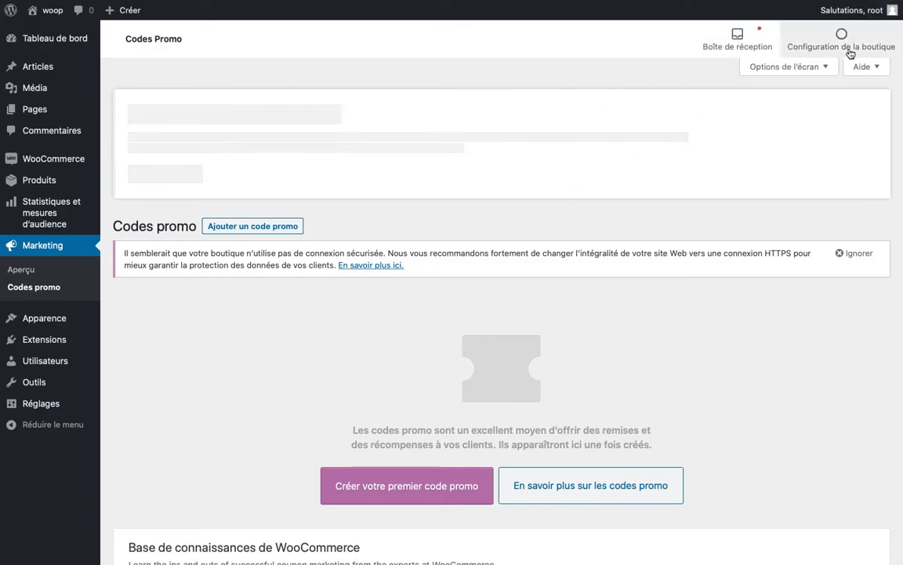
pyautogui.click(869, 68)
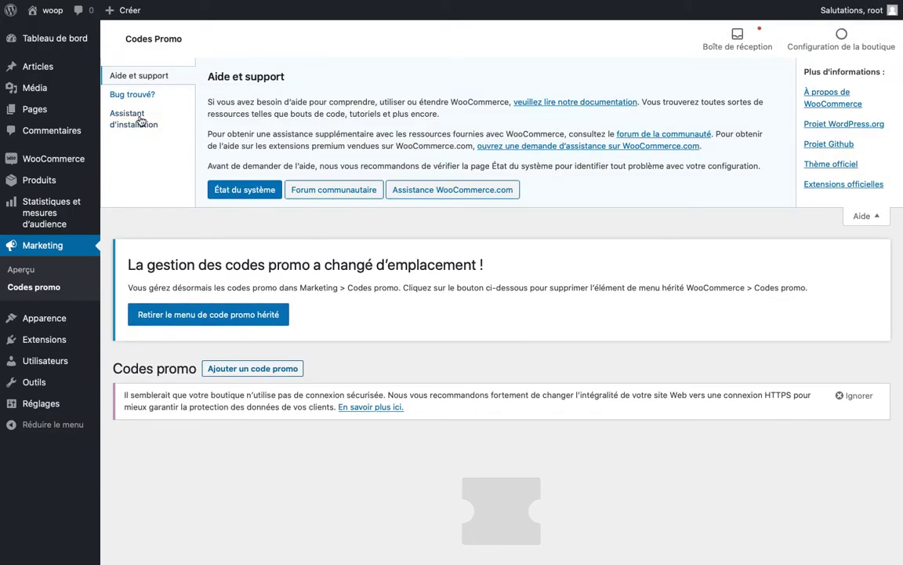
pyautogui.click(134, 121)
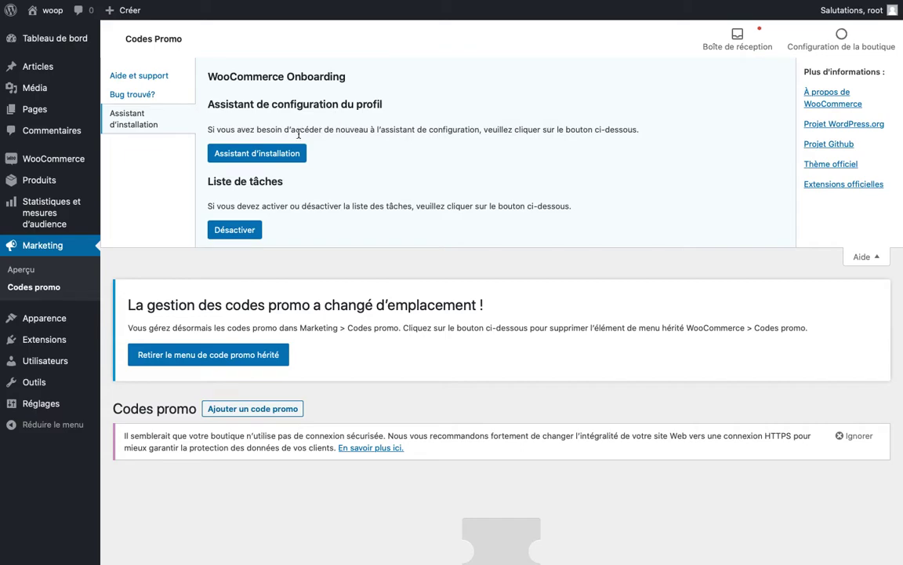
pyautogui.click(272, 153)
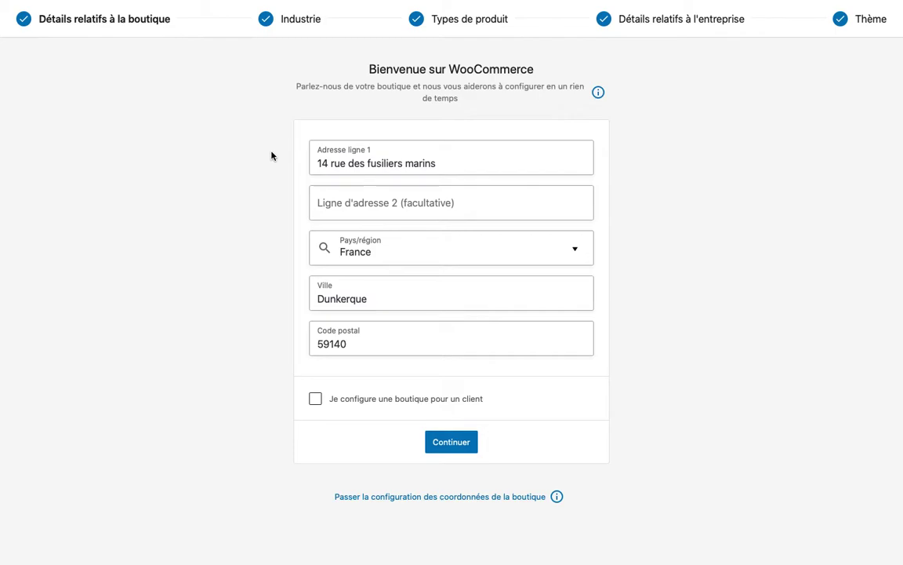
pyautogui.click(452, 502)
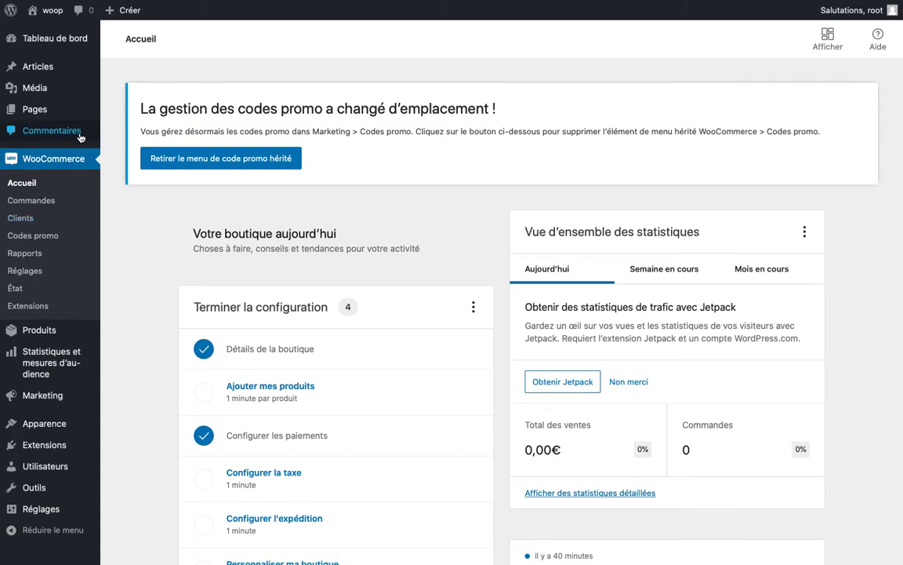
# Open the WooCommerce general settings and review the store address and general options.
pyautogui.click(36, 272)
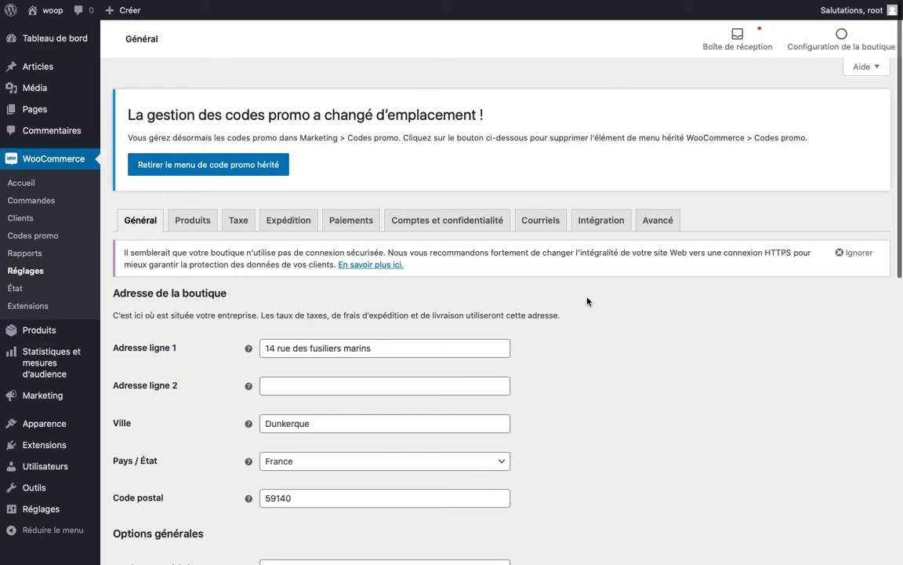
pyautogui.scroll(-2, 588, 301)
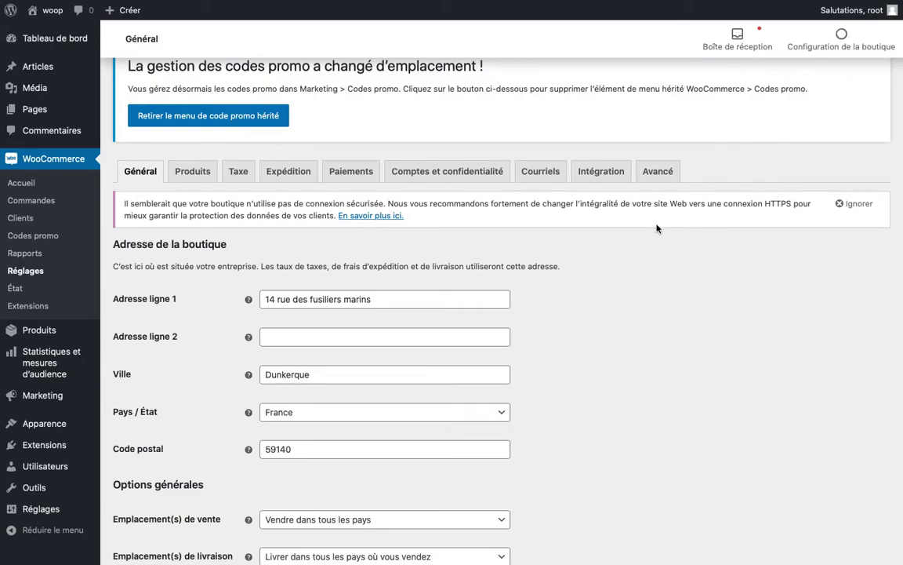
pyautogui.scroll(-3, 379, 292)
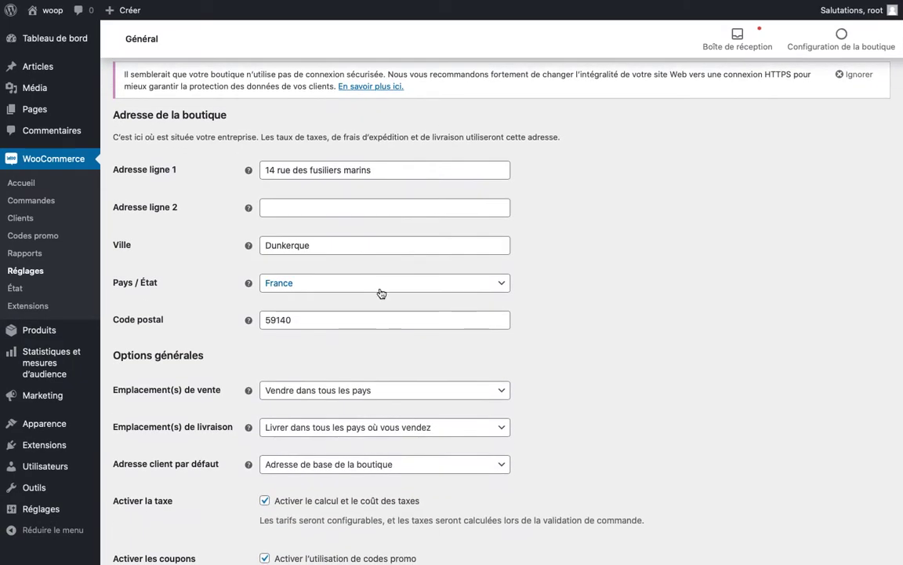
pyautogui.scroll(-2, 329, 338)
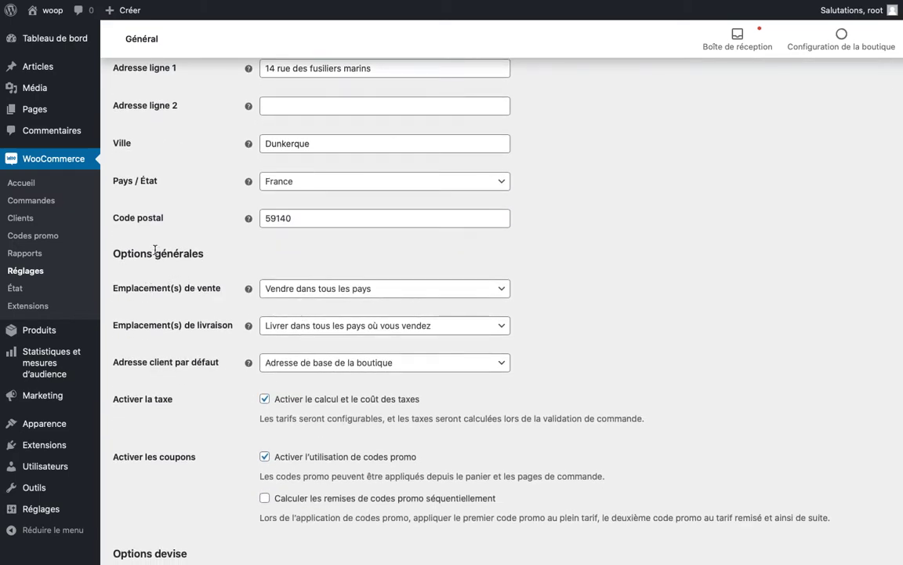
# Try selling to all countries except Allemagne, and remove Allemagne from the exceptions.
pyautogui.click(406, 297)
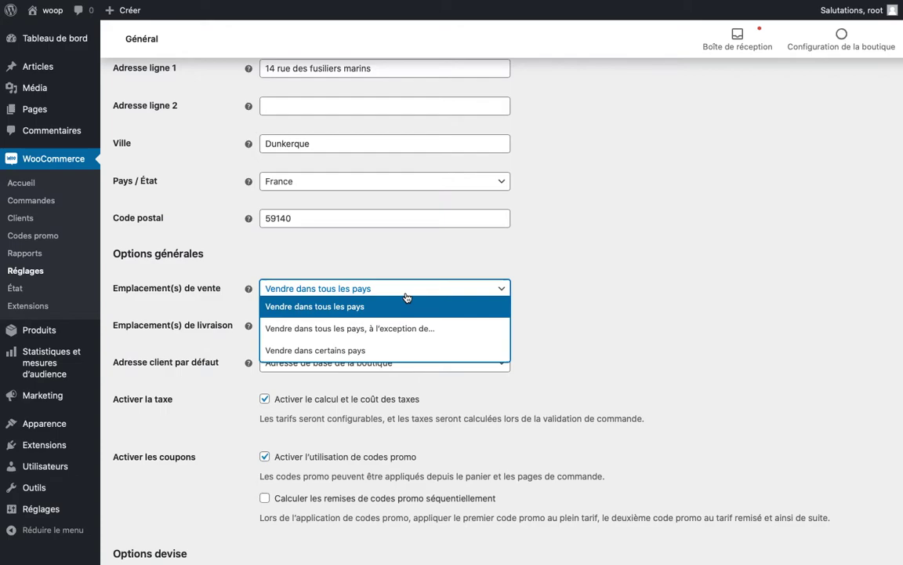
pyautogui.click(348, 331)
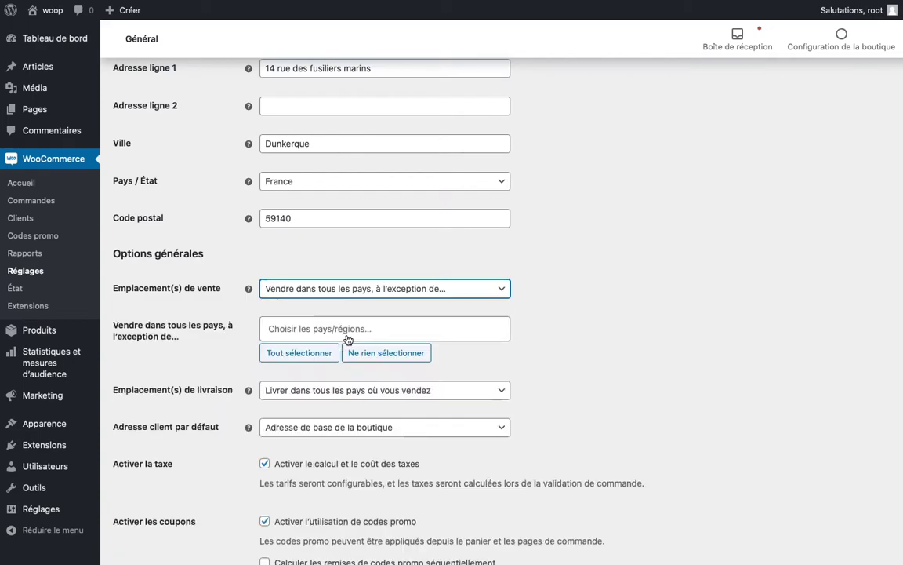
pyautogui.click(310, 328)
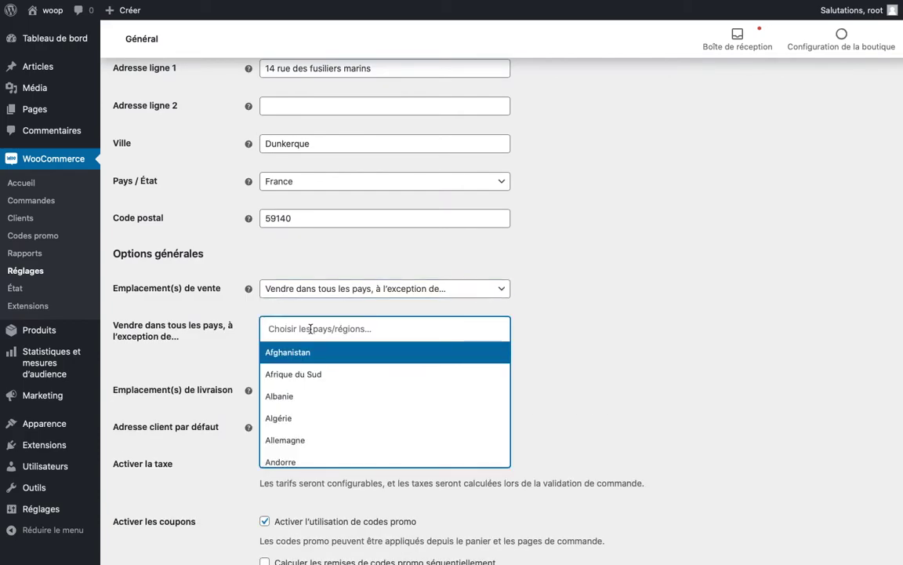
pyautogui.click(303, 440)
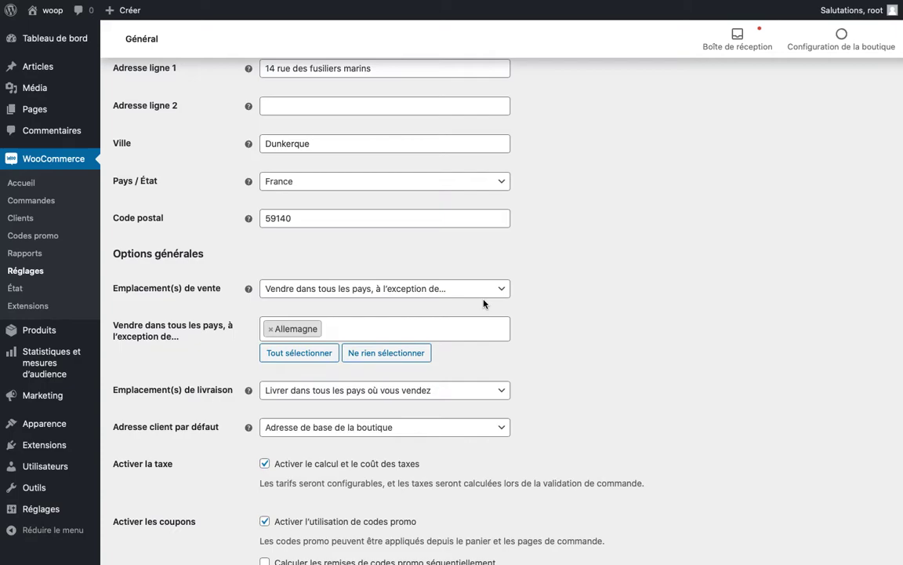
pyautogui.click(271, 333)
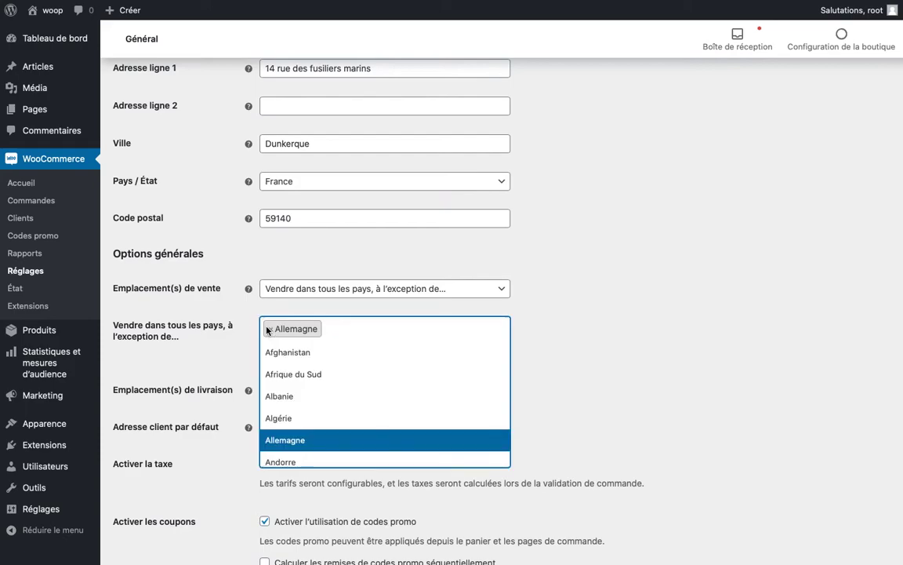
pyautogui.click(270, 331)
# Restrict the selling locations to certain countries (Vendre dans certains pays) and add France and Canada.
pyautogui.click(454, 289)
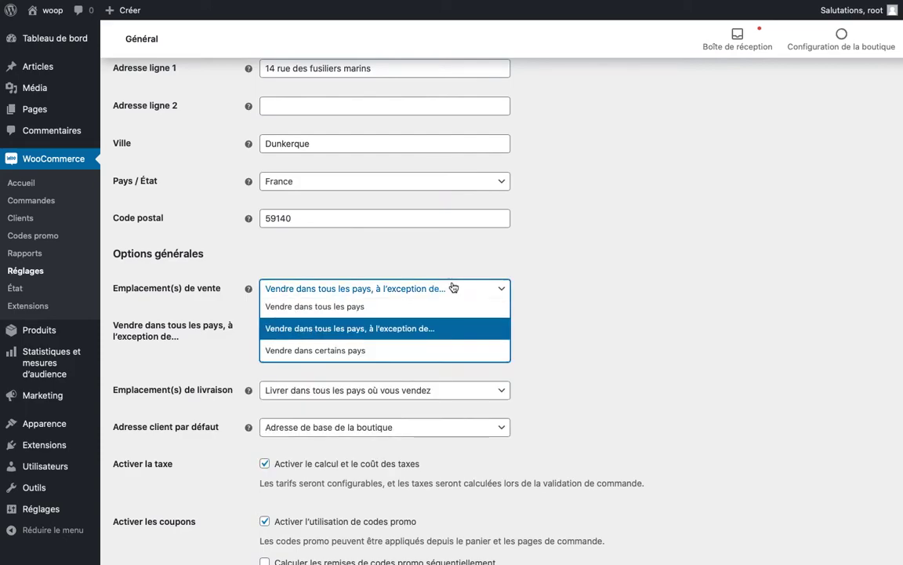
pyautogui.click(314, 350)
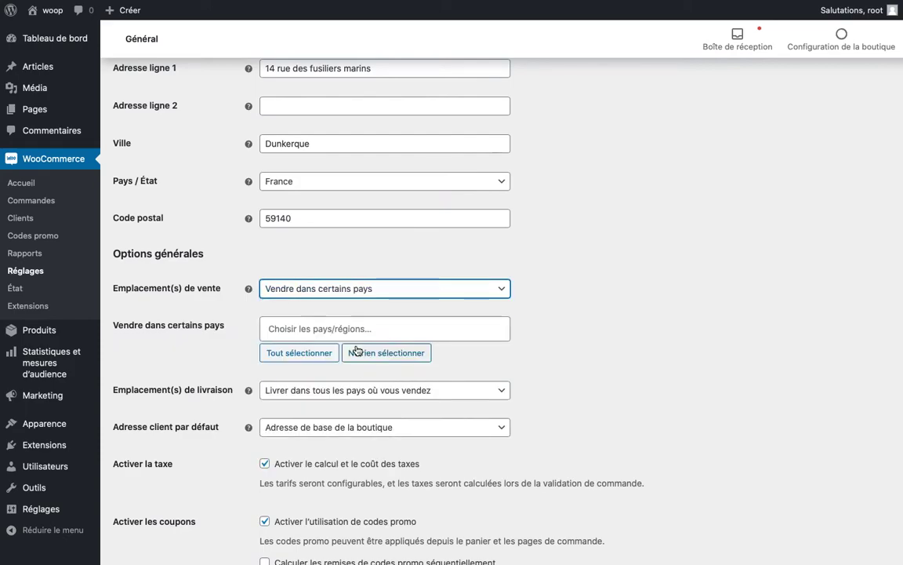
pyautogui.click(290, 329)
pyautogui.write('France')
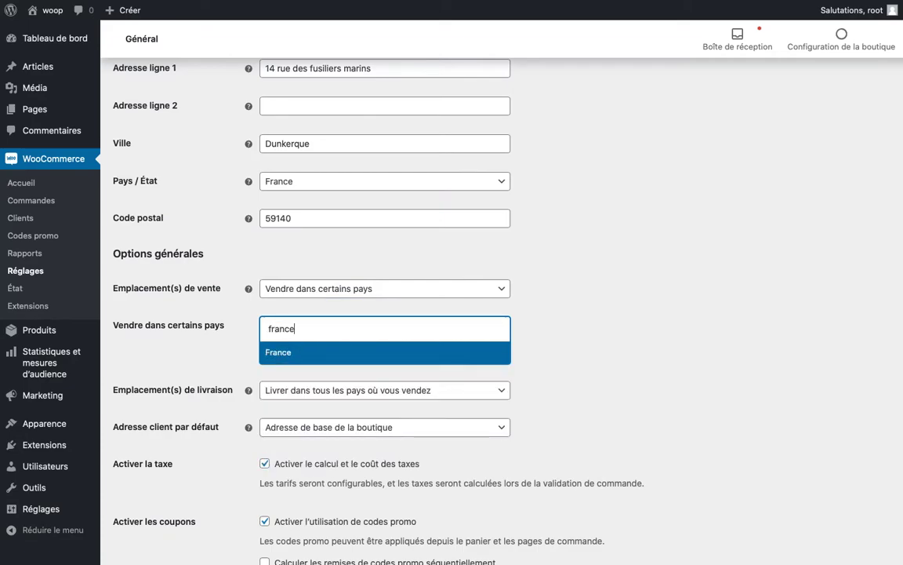
pyautogui.press('Return')
pyautogui.write('canada')
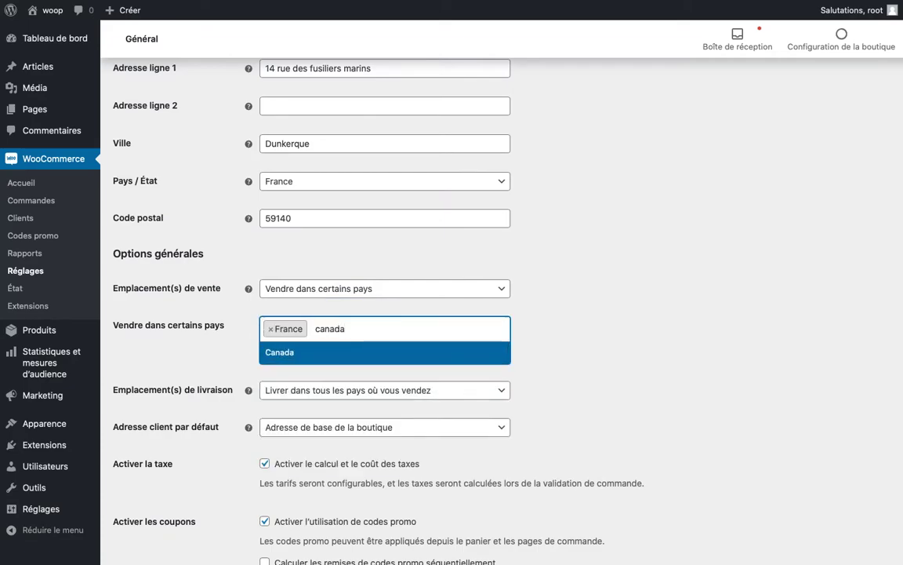
pyautogui.press('Return')
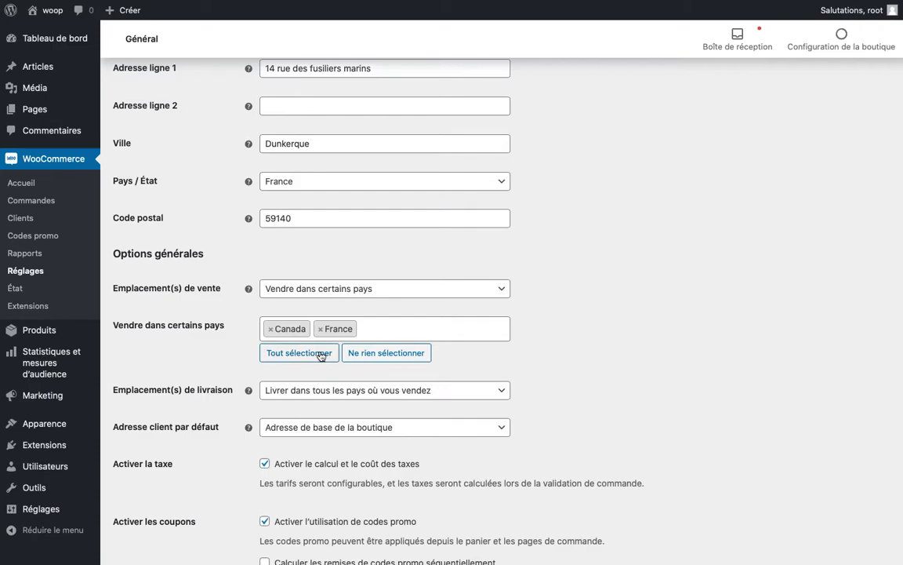
# Remove Canada from the specific countries the store sells to (Vendre dans certains pays).
pyautogui.scroll(-1, 320, 356)
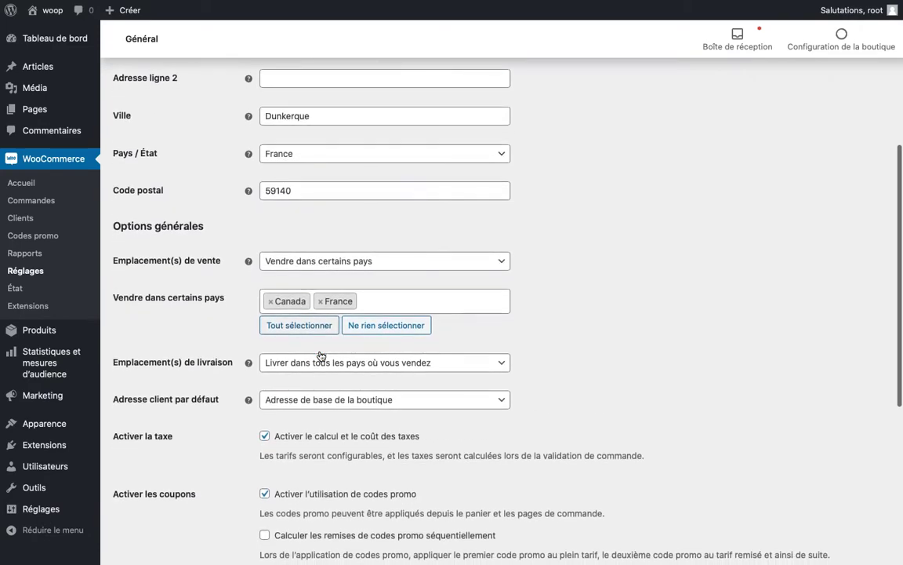
pyautogui.click(270, 304)
pyautogui.click(611, 290)
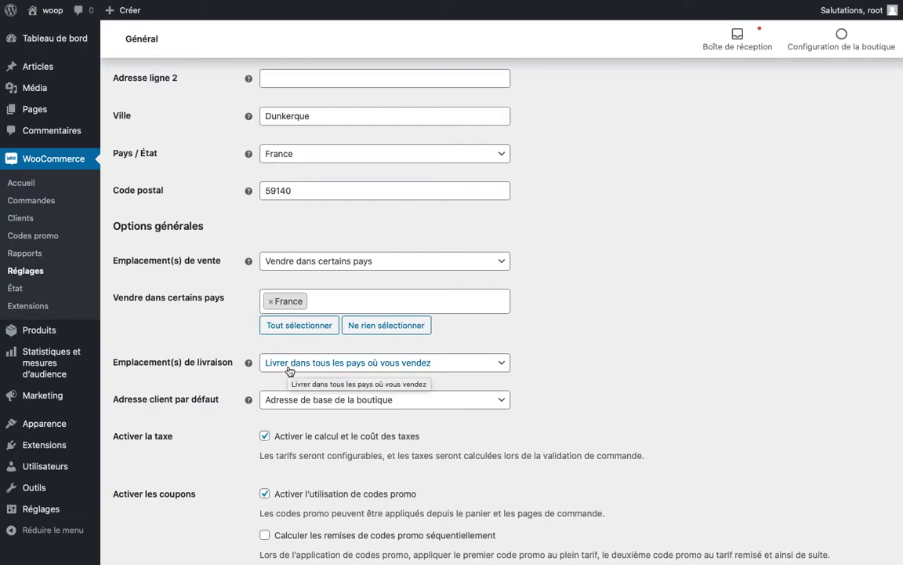
# Review the delivery location options and read the help note for the default customer address (Adresse client par défaut).
pyautogui.scroll(-1, 290, 371)
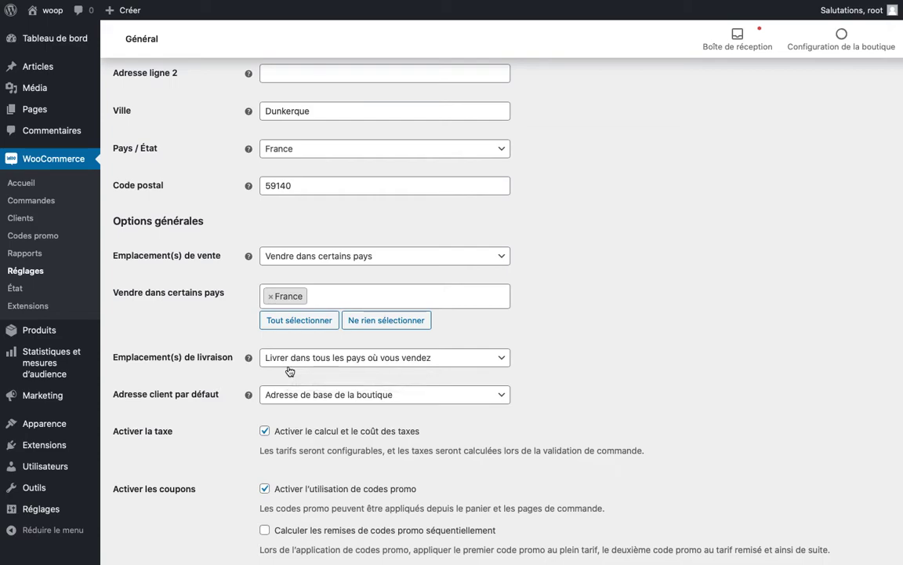
pyautogui.scroll(-2, 197, 376)
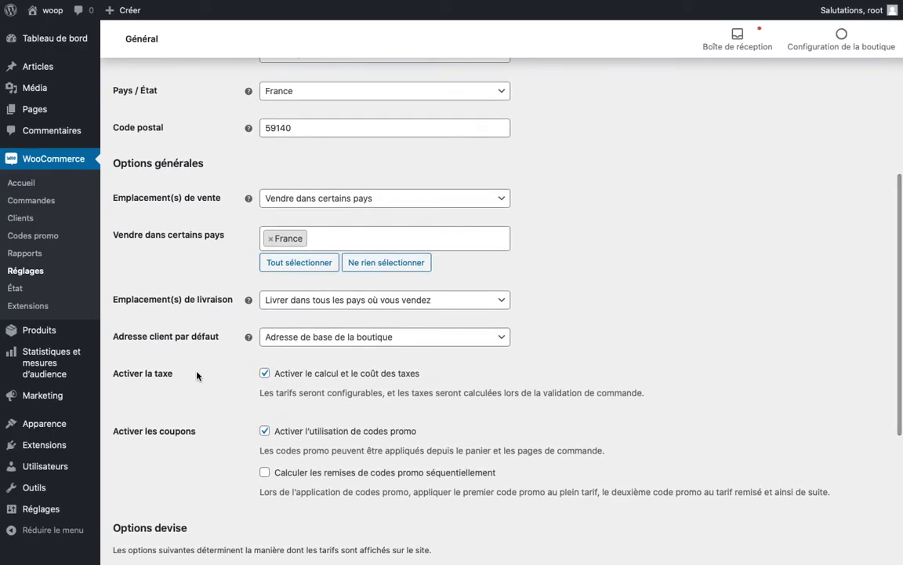
pyautogui.scroll(-2, 197, 376)
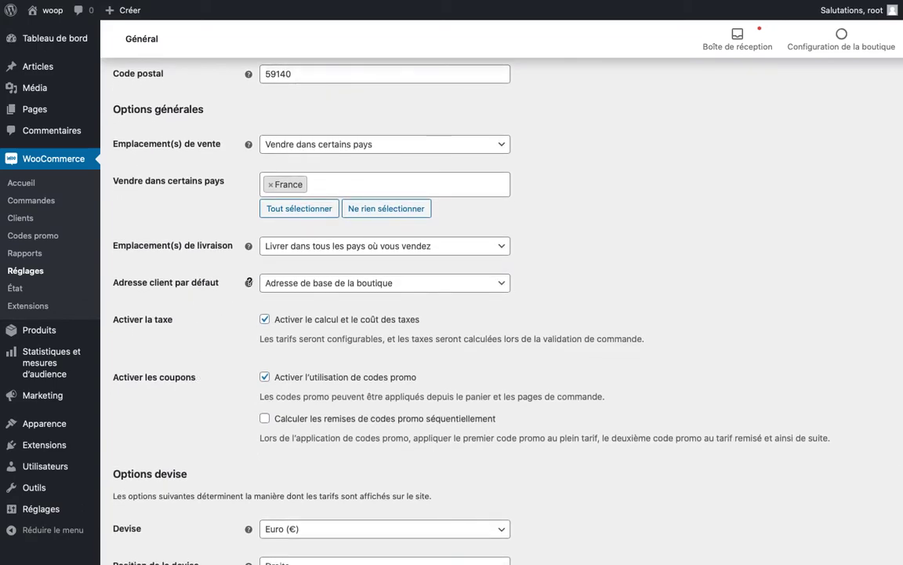
pyautogui.moveTo(248, 283)
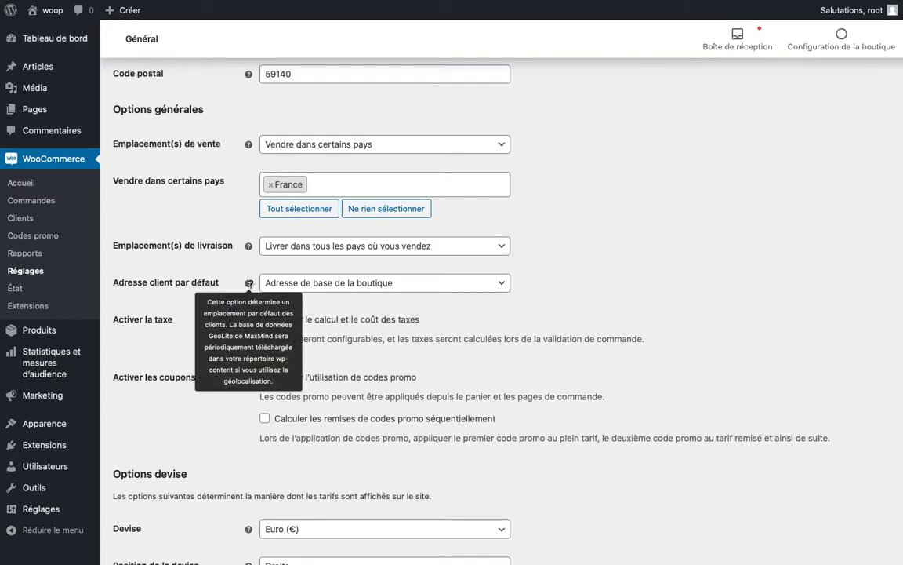
pyautogui.scroll(-1, 229, 336)
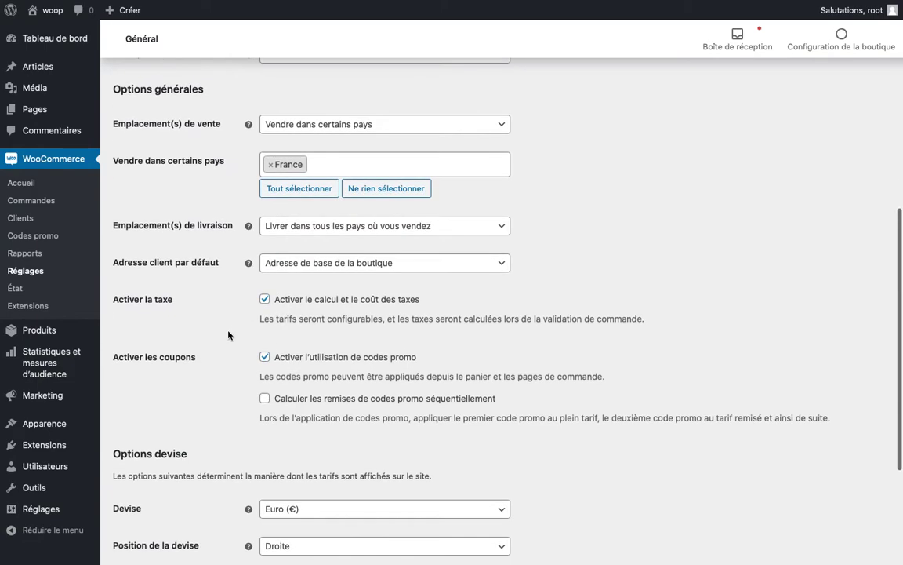
# Disable tax calculation (Activer le calcul et le coût des taxes), check the Taxe section in the settings navigation, and re-enable the option.
pyautogui.click(265, 299)
pyautogui.scroll(4, 264, 301)
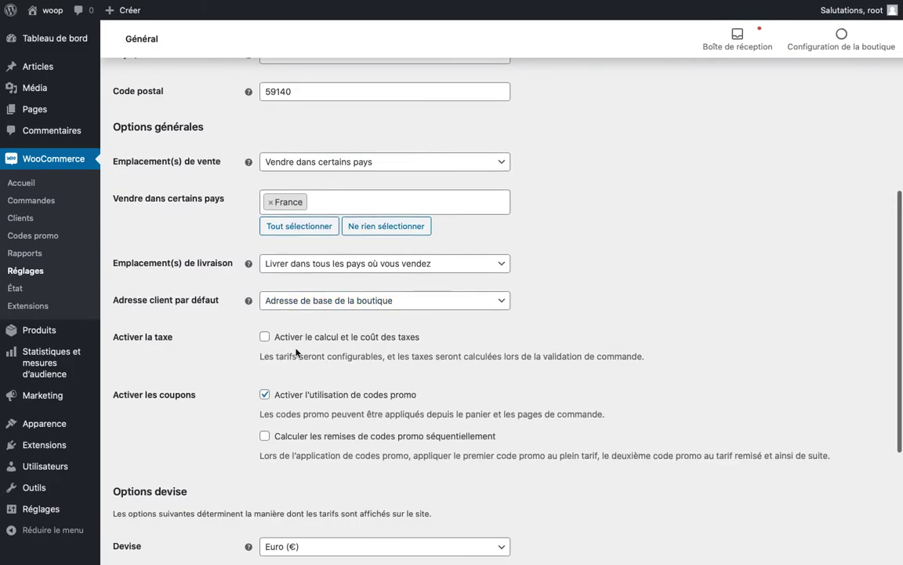
pyautogui.scroll(10, 290, 345)
pyautogui.scroll(4, 296, 353)
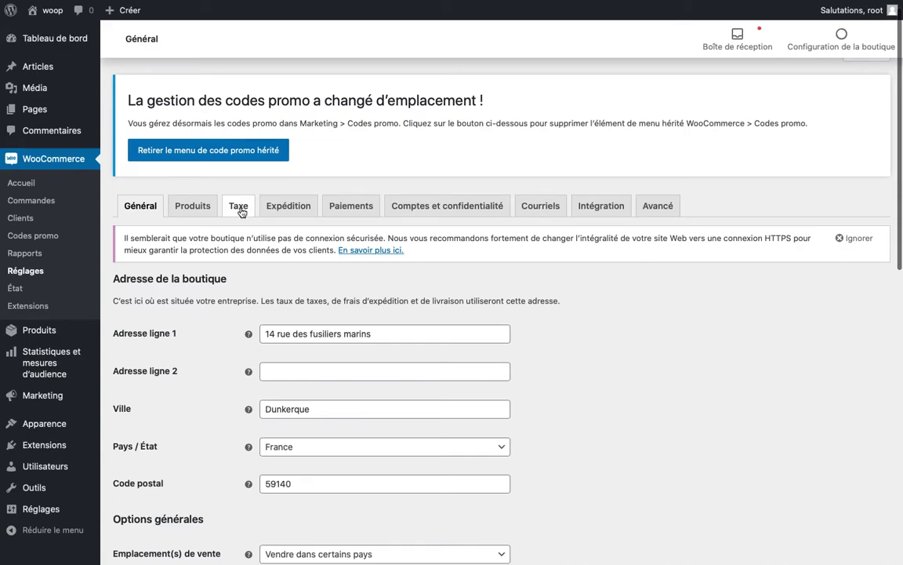
pyautogui.scroll(-6, 239, 202)
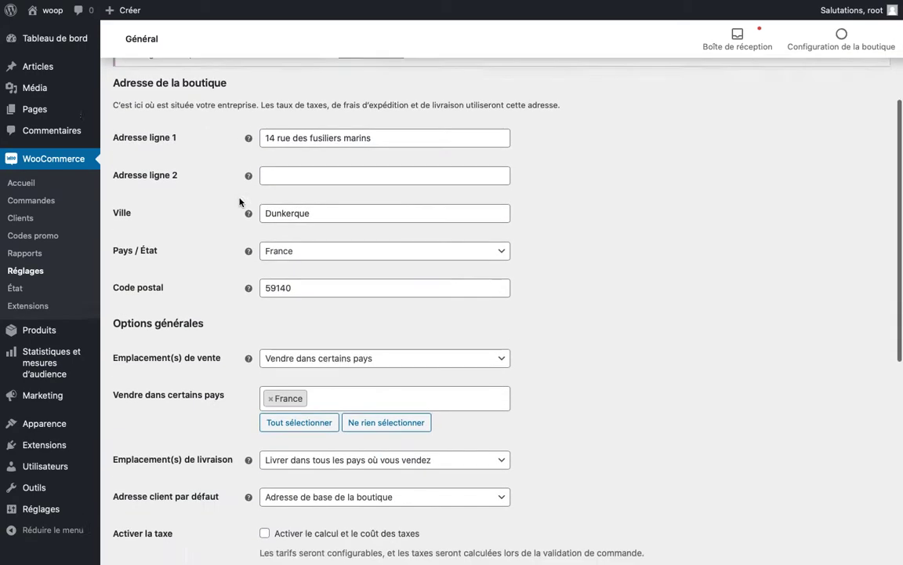
pyautogui.scroll(-2, 239, 202)
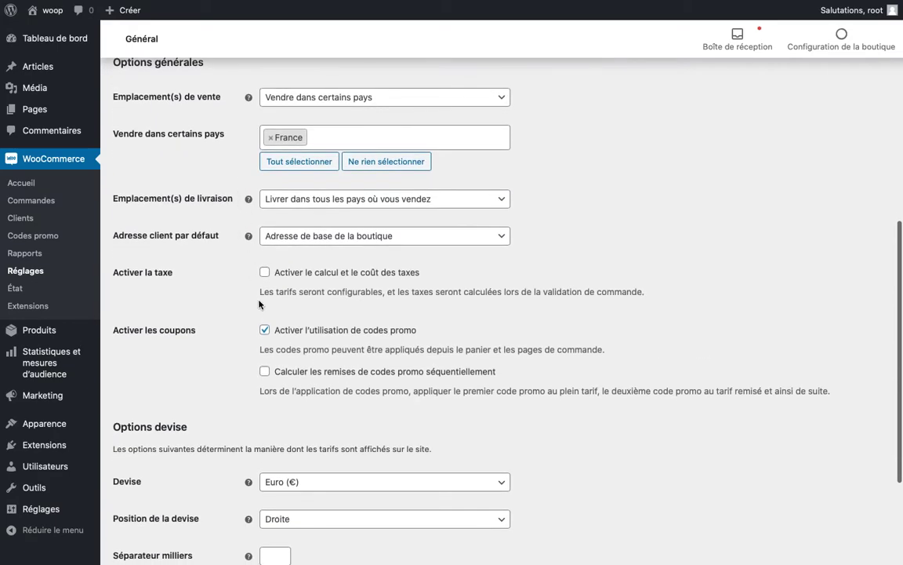
pyautogui.click(265, 273)
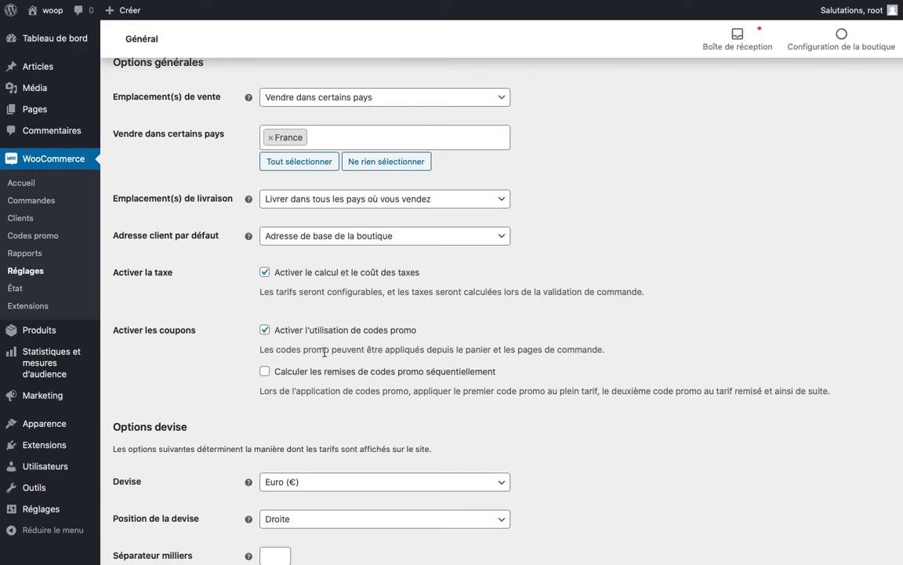
# Review the coupon and currency options and save the general settings.
pyautogui.scroll(-3, 324, 352)
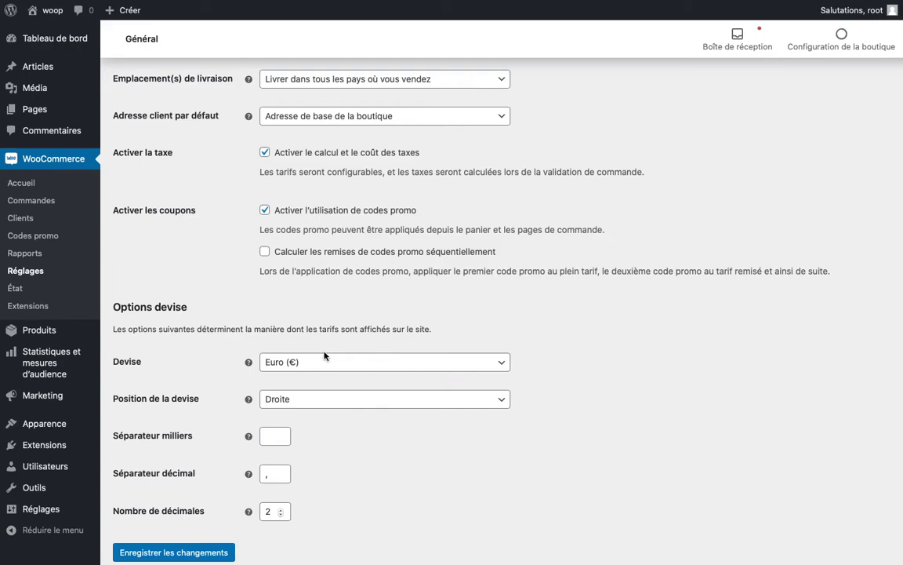
pyautogui.scroll(-1, 325, 329)
pyautogui.scroll(2, 326, 298)
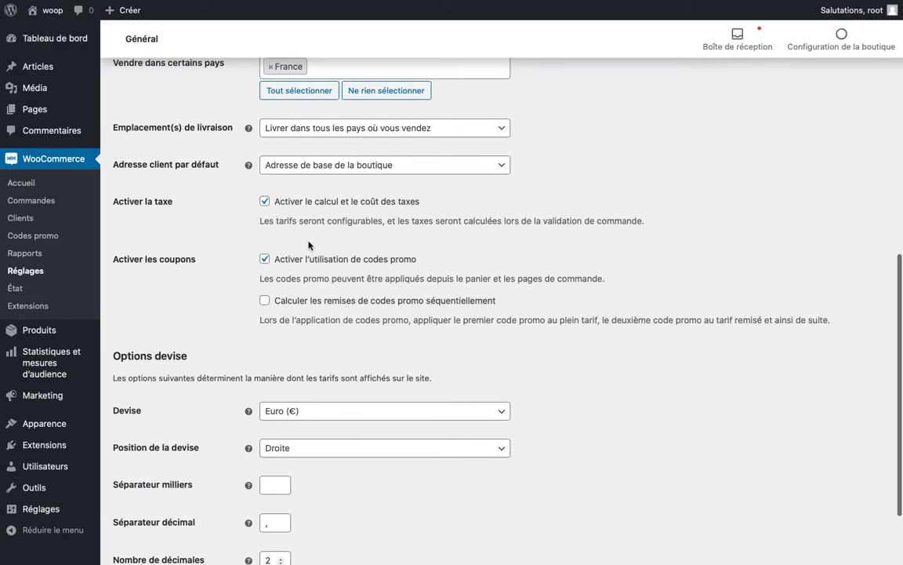
pyautogui.scroll(-3, 167, 294)
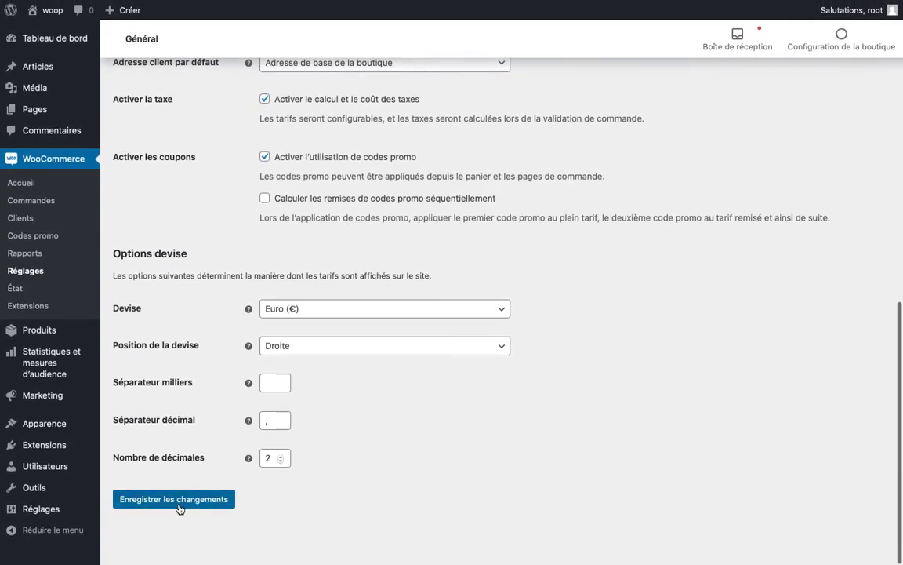
pyautogui.click(179, 504)
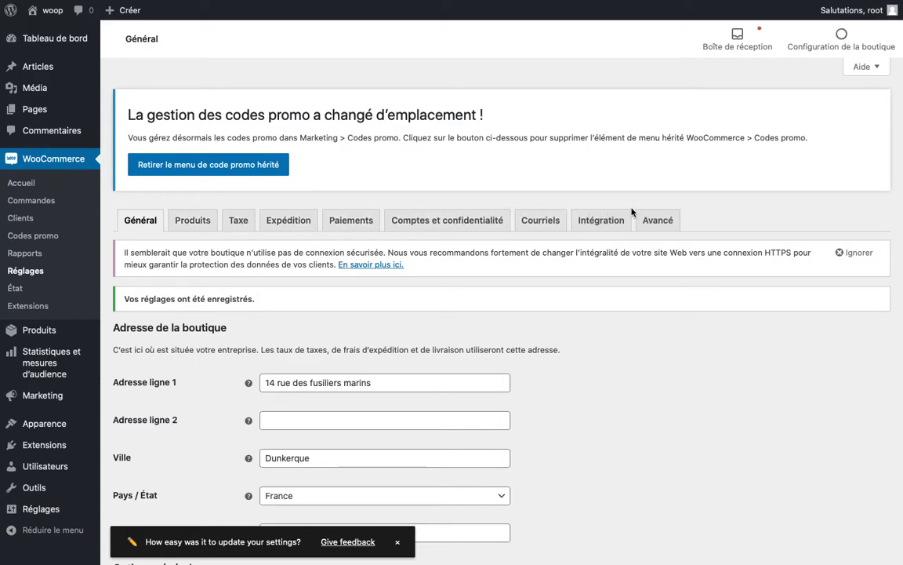
# Open the Produits settings and inspect the pages available for Page boutique, keeping Boutique selected.
pyautogui.click(193, 220)
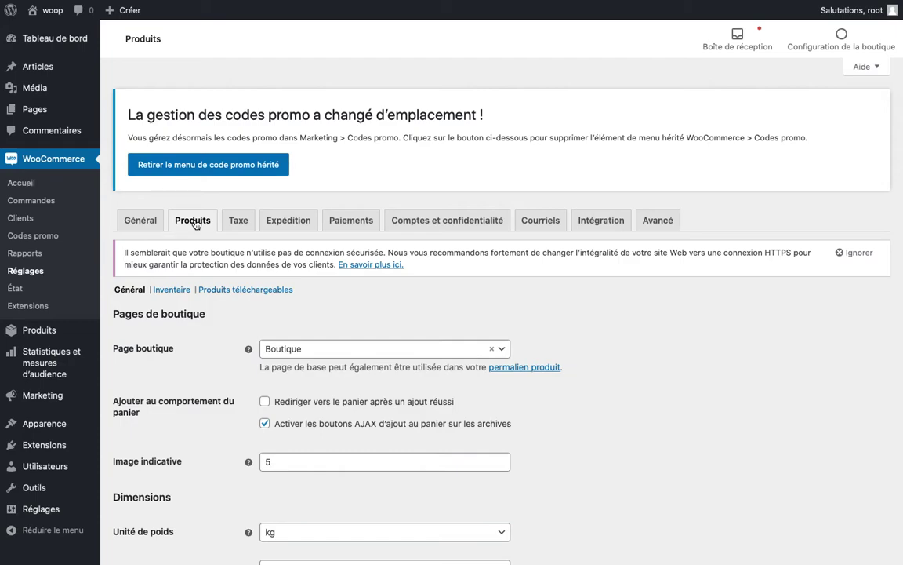
pyautogui.click(361, 355)
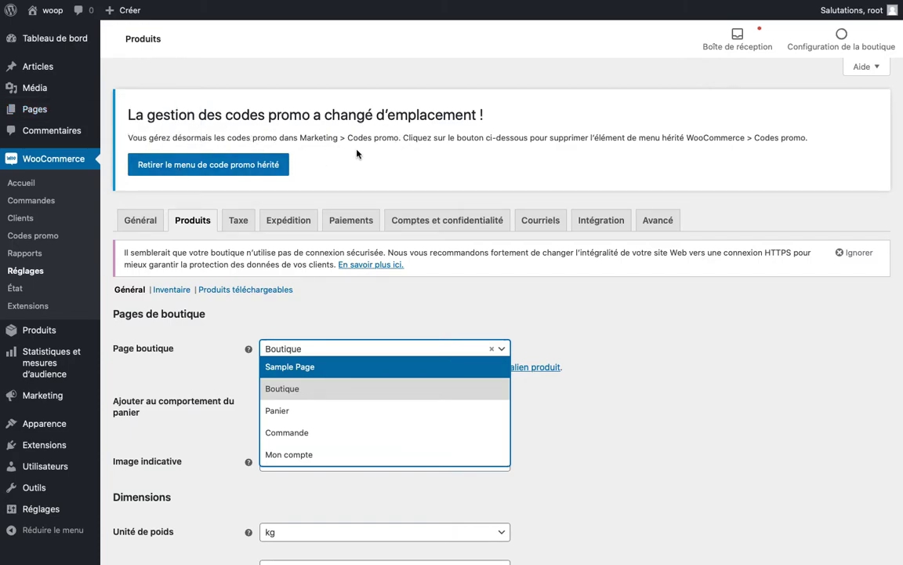
pyautogui.click(447, 349)
pyautogui.click(446, 352)
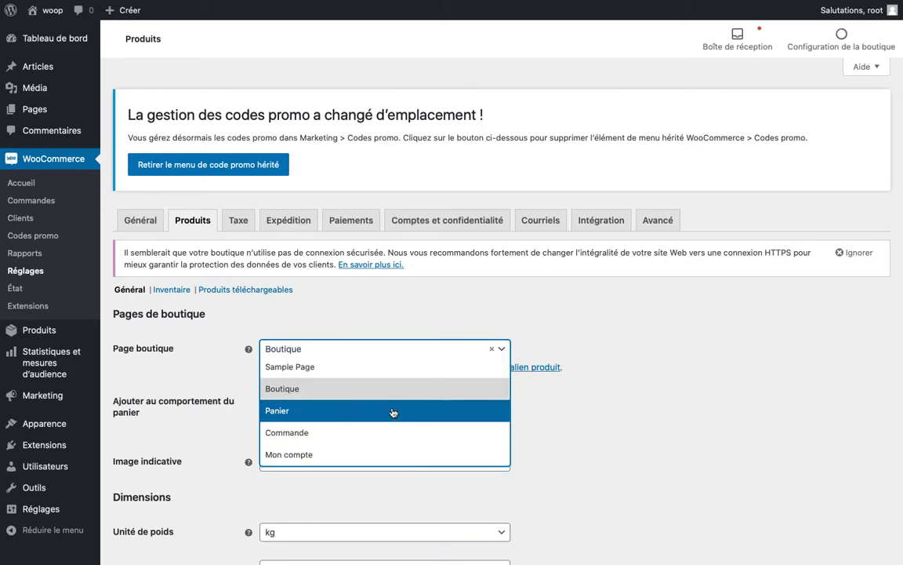
pyautogui.click(176, 301)
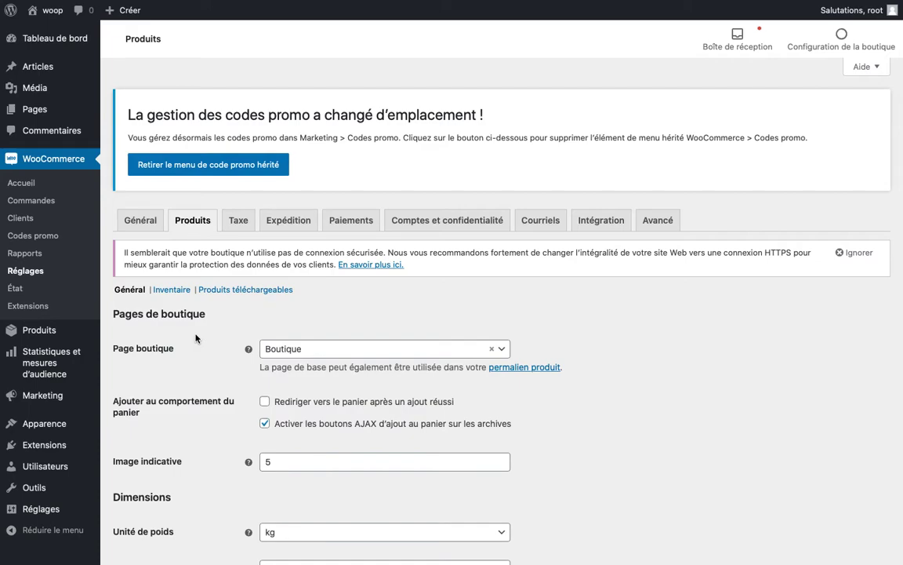
# Switch to the site's Pages list and open the Boutique and Panier pages to examine their content.
pyautogui.moveTo(414, 2)
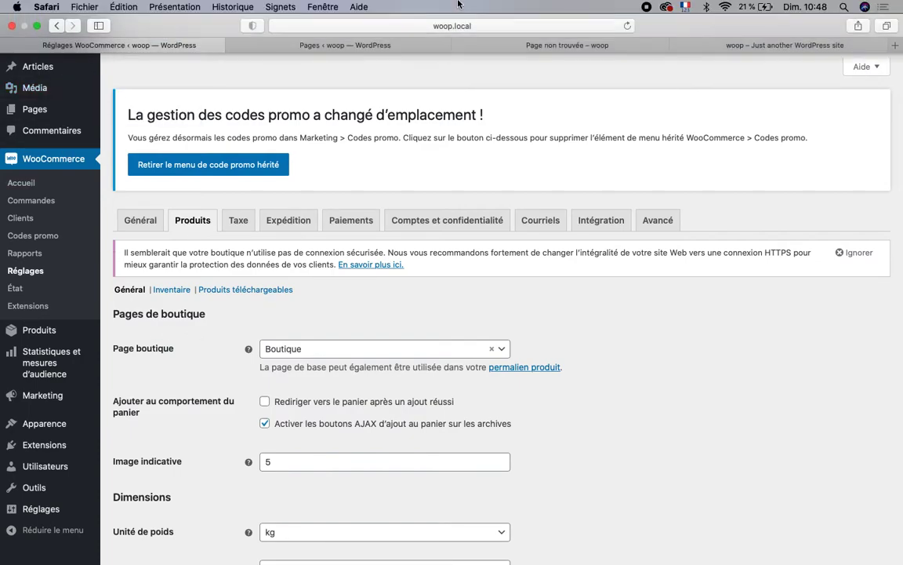
pyautogui.click(356, 44)
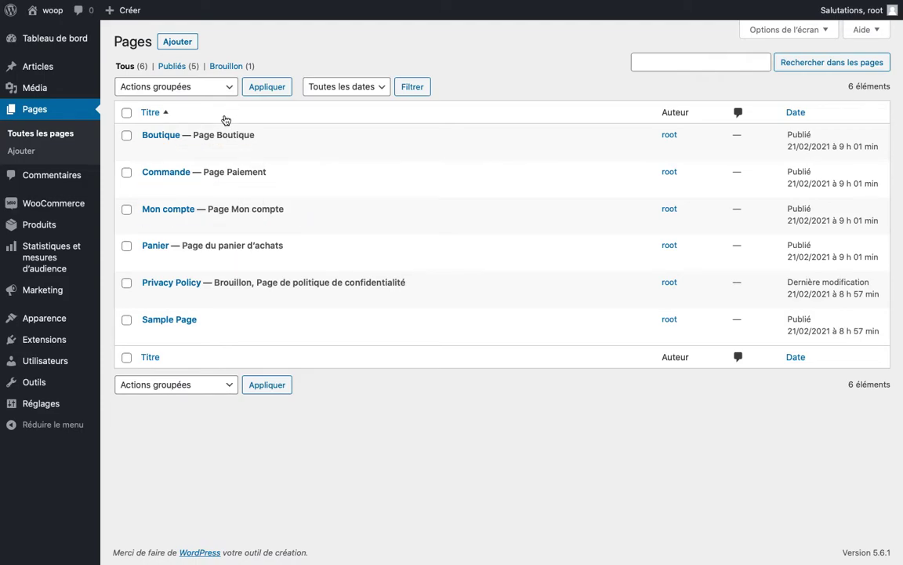
pyautogui.click(160, 138)
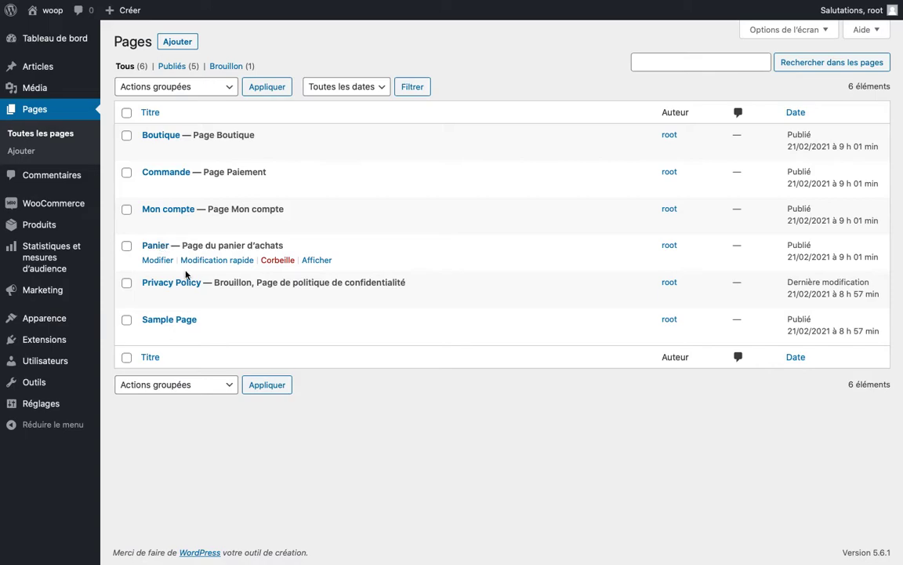
pyautogui.click(166, 248)
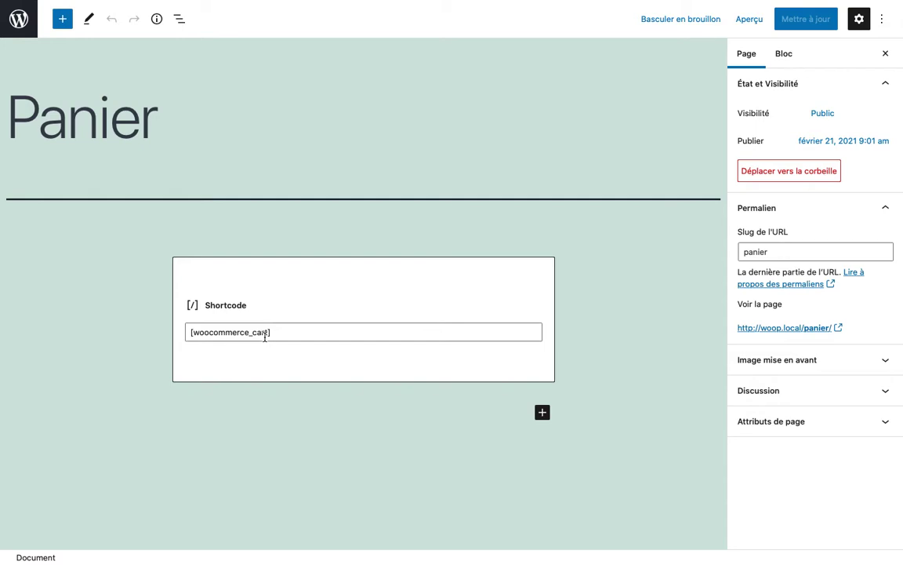
# Preview the Panier page in a new browser tab.
pyautogui.click(749, 20)
pyautogui.click(671, 138)
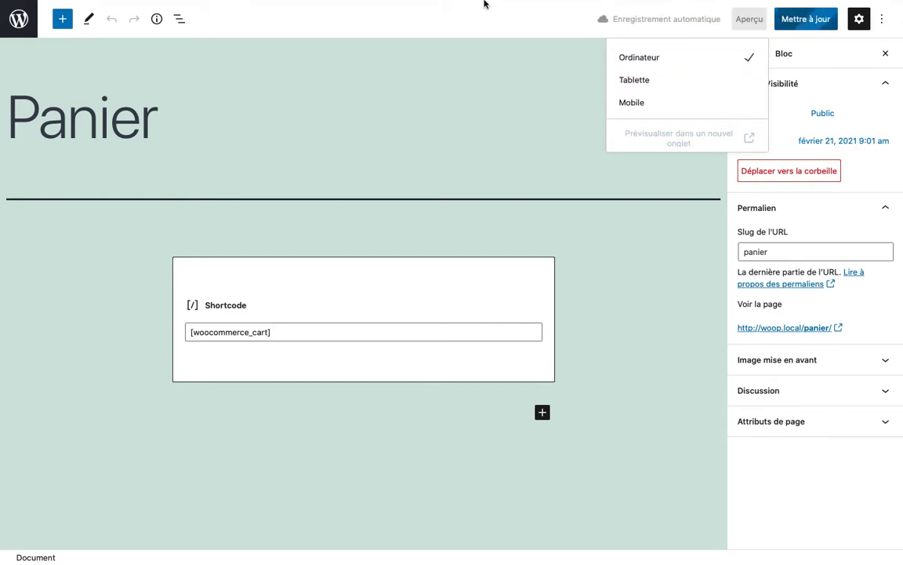
pyautogui.click(441, 44)
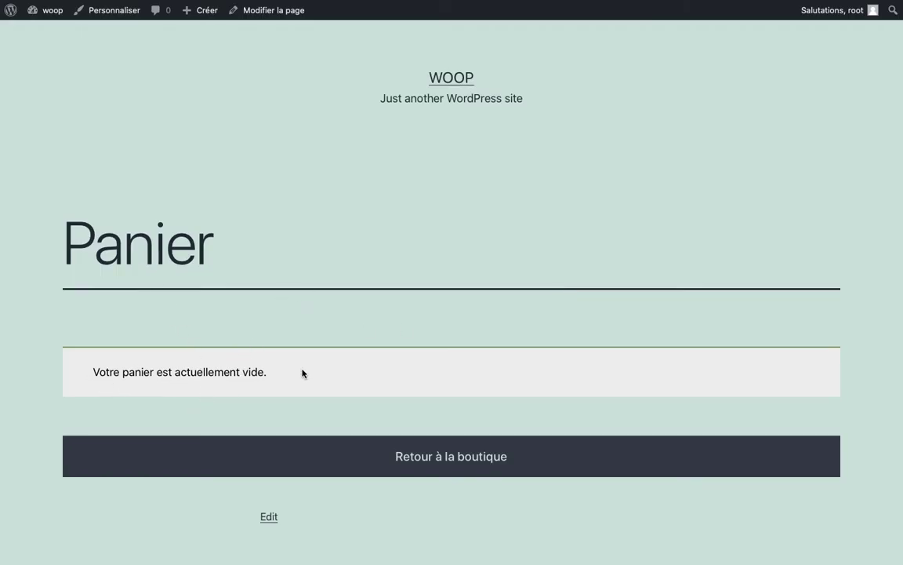
# Return to the WooCommerce Produits settings and review the placeholder image, dimension, review and rating options.
pyautogui.moveTo(360, 4)
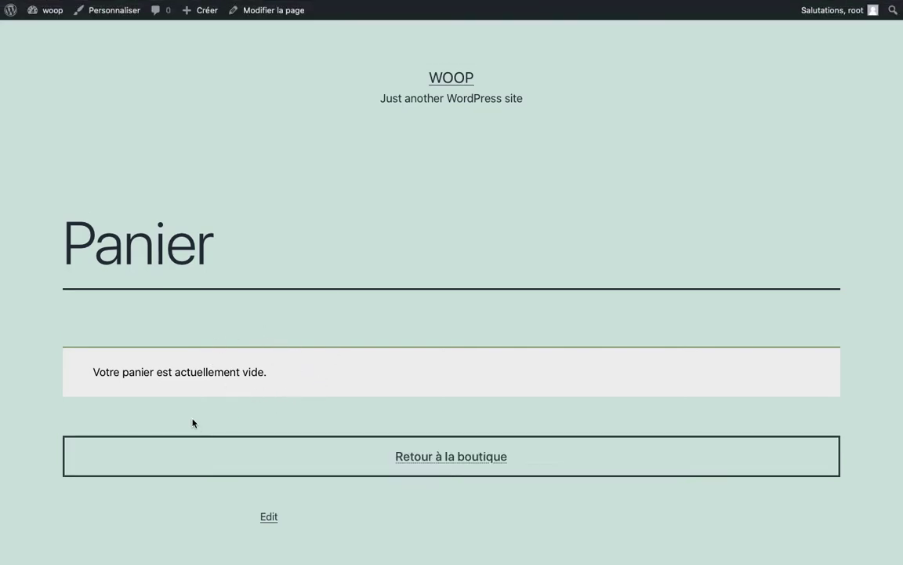
pyautogui.click(131, 45)
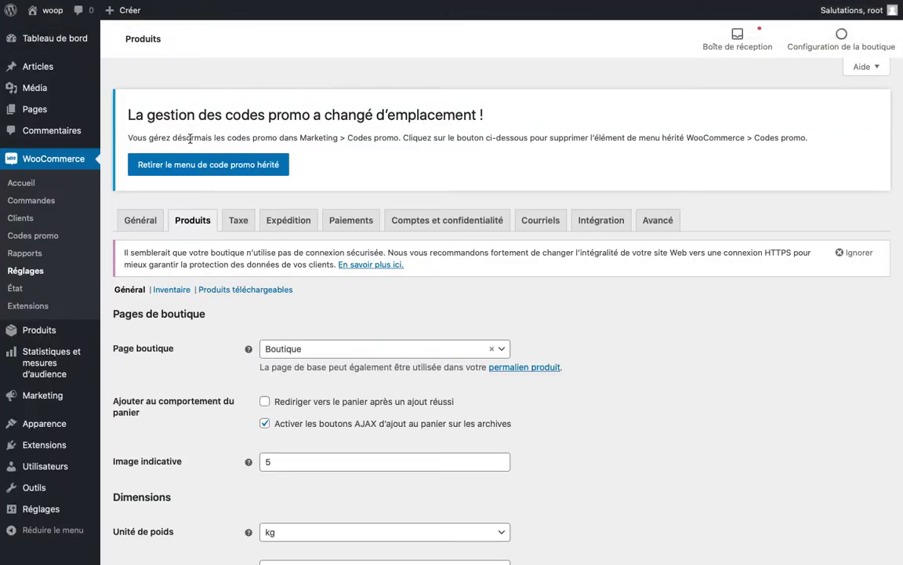
pyautogui.scroll(-4, 322, 258)
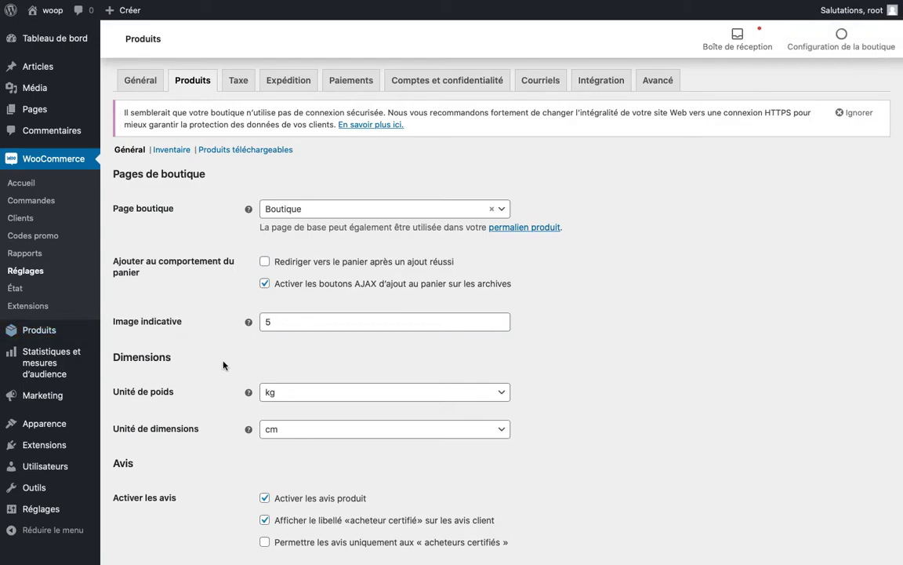
pyautogui.moveTo(248, 321)
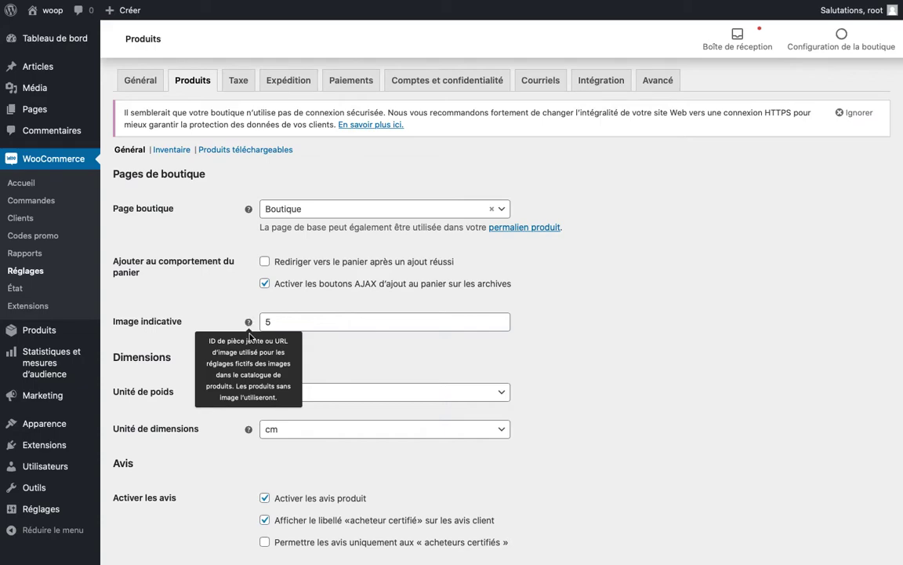
pyautogui.scroll(-3, 165, 305)
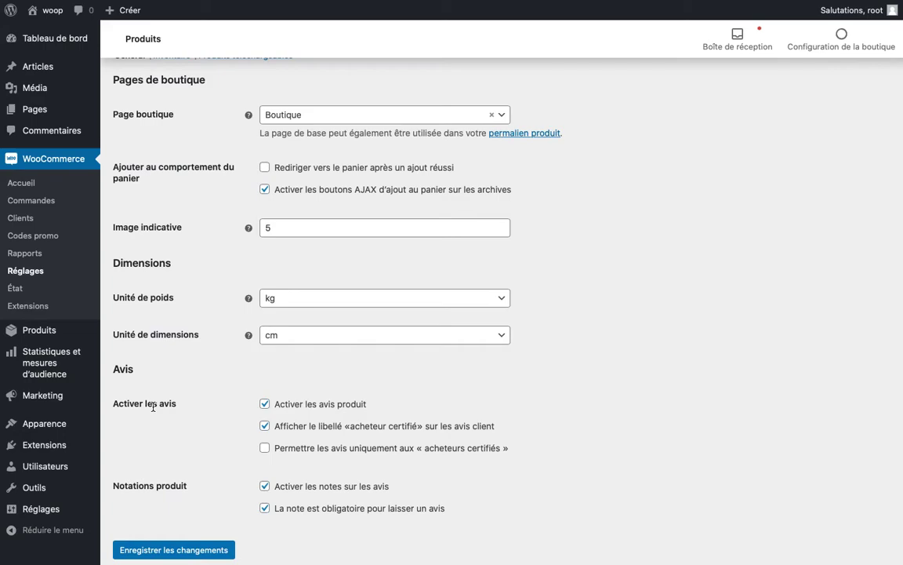
pyautogui.scroll(-1, 153, 406)
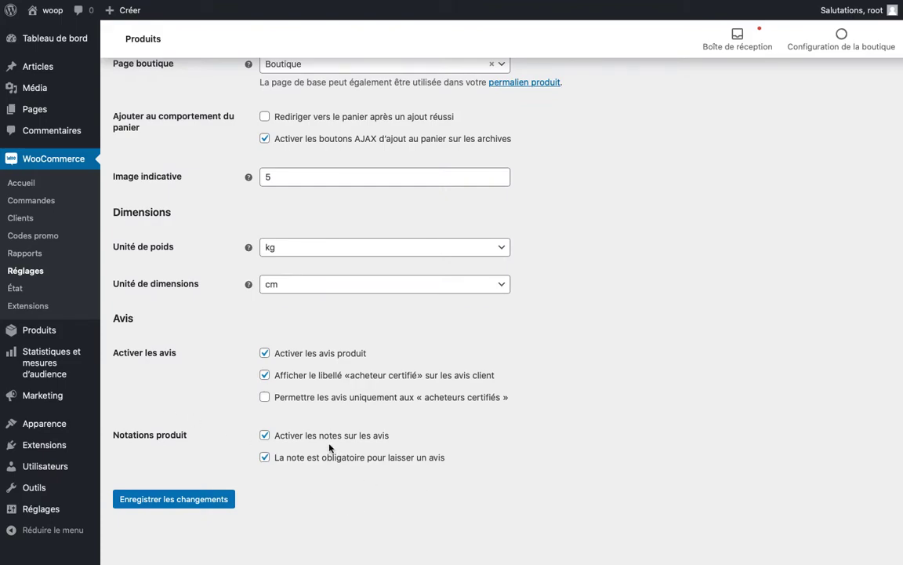
# Turn star ratings on reviews (Activer les notes sur les avis) off and back on in the product settings.
pyautogui.click(265, 436)
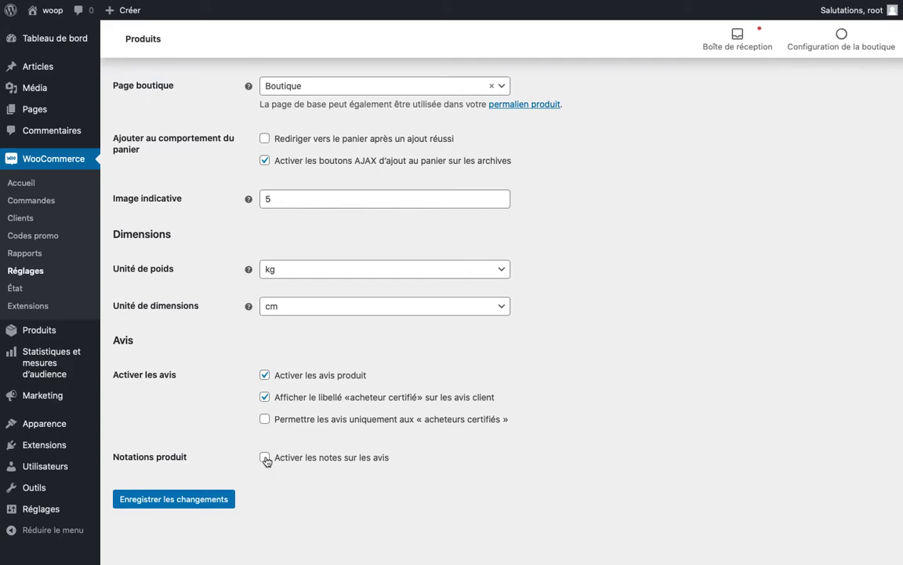
pyautogui.click(265, 458)
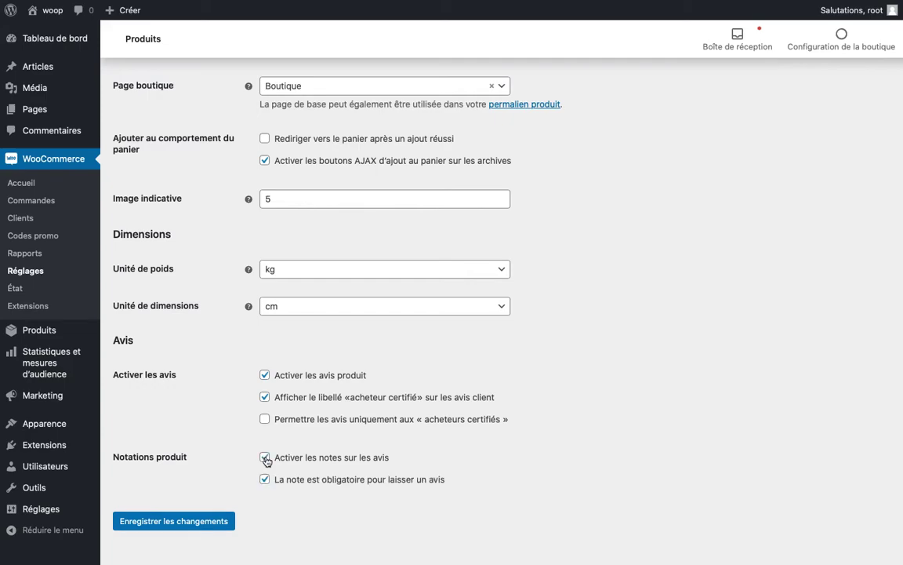
pyautogui.scroll(1, 237, 462)
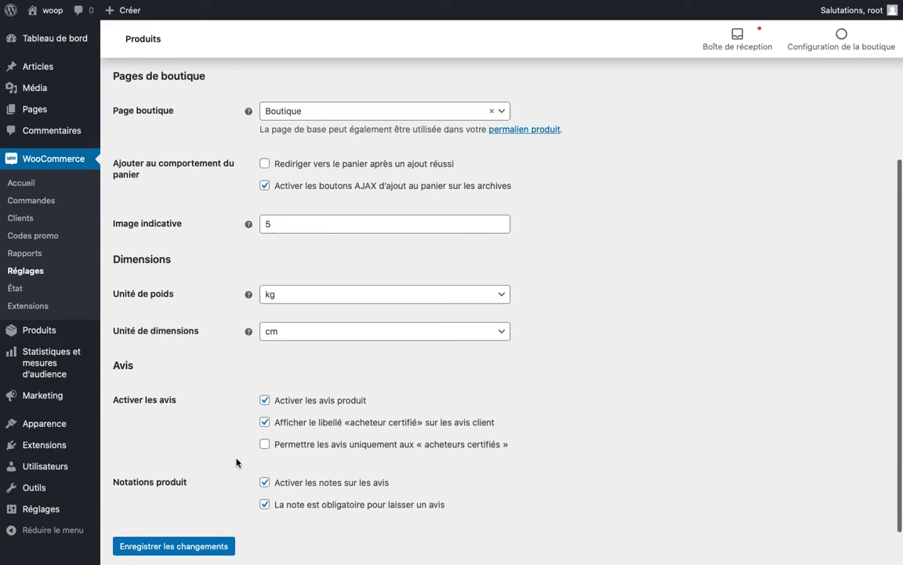
# Review the Inventaire product settings, including stock notifications, thresholds and the options of the inventory display format.
pyautogui.scroll(3, 236, 463)
pyautogui.scroll(2, 237, 463)
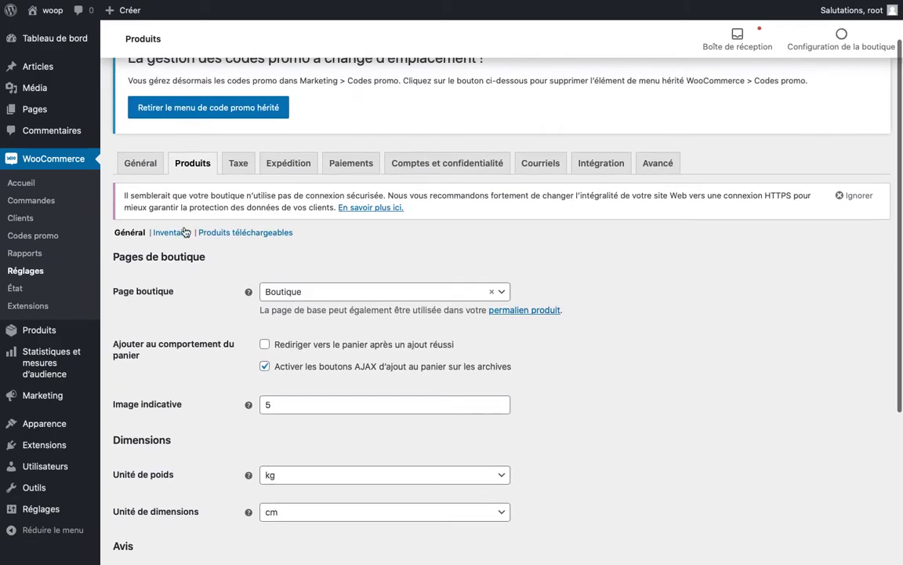
pyautogui.click(181, 233)
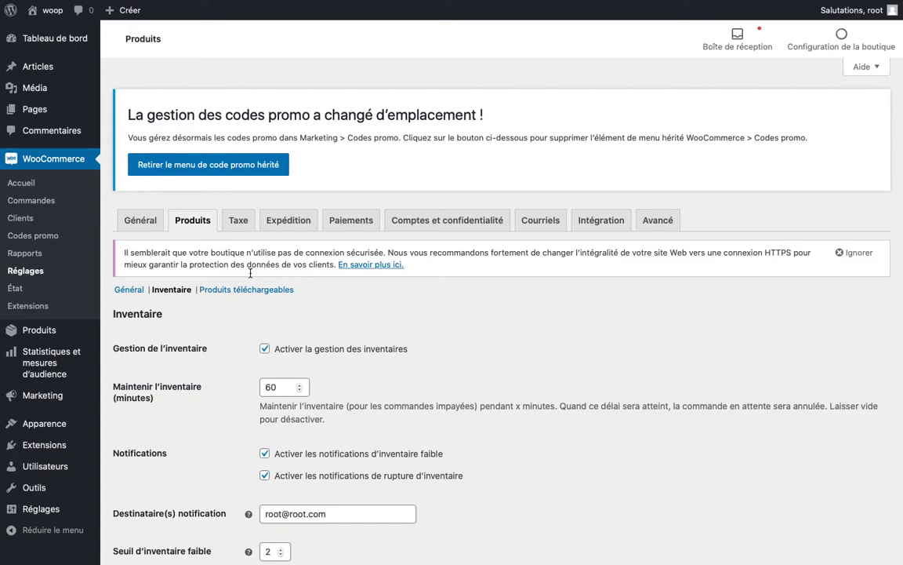
pyautogui.scroll(-4, 251, 274)
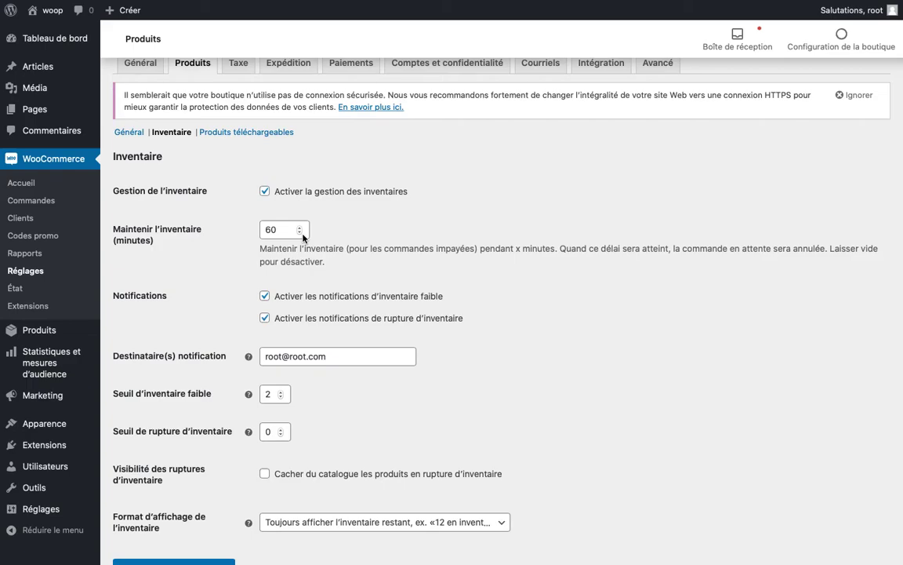
pyautogui.scroll(-2, 303, 236)
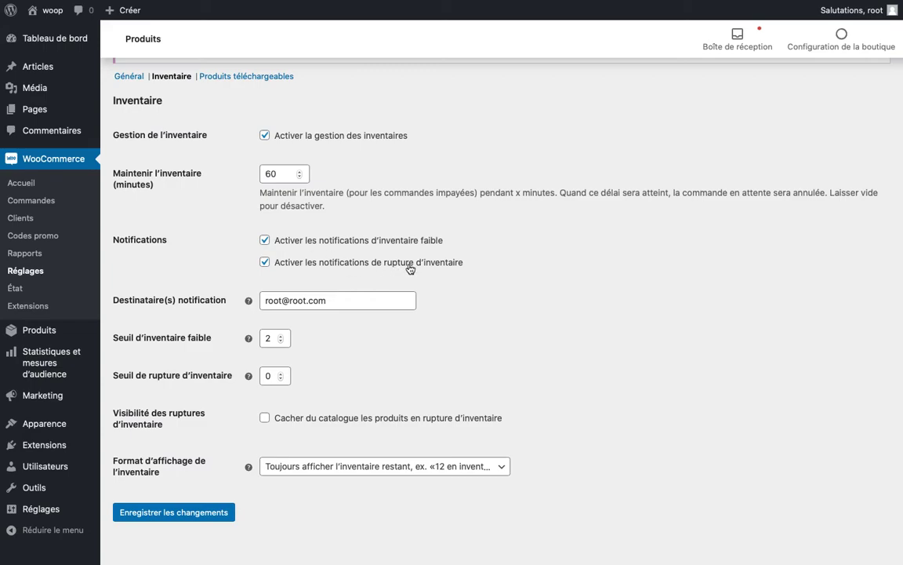
pyautogui.scroll(-1, 409, 268)
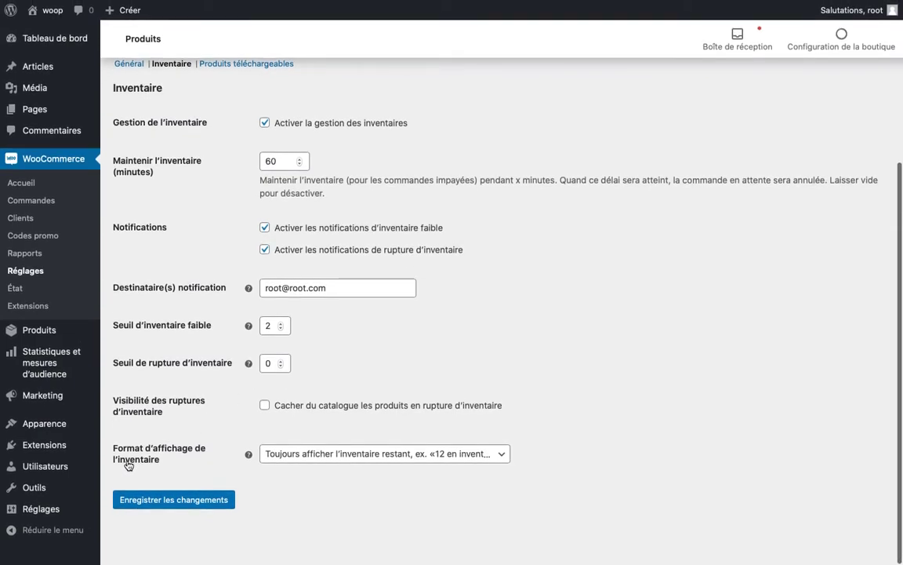
pyautogui.moveTo(248, 454)
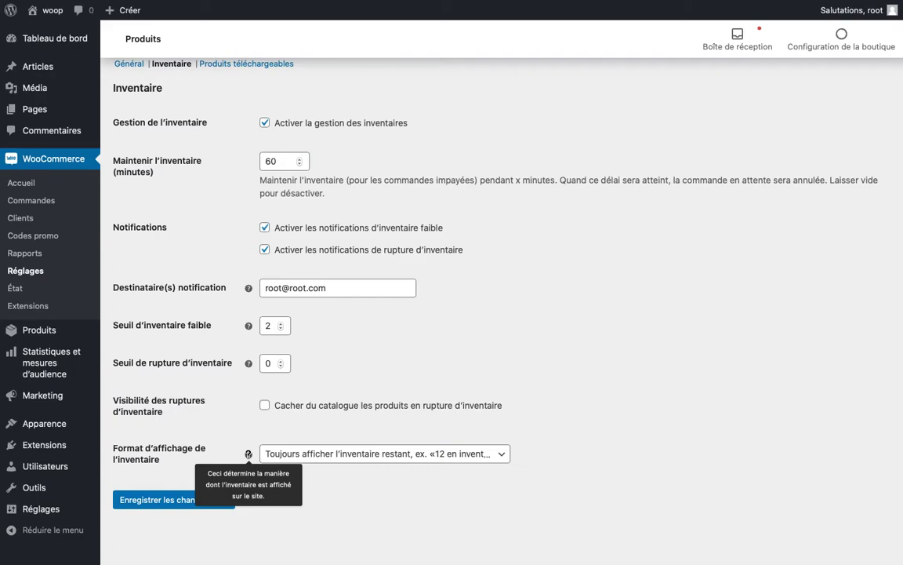
pyautogui.click(445, 454)
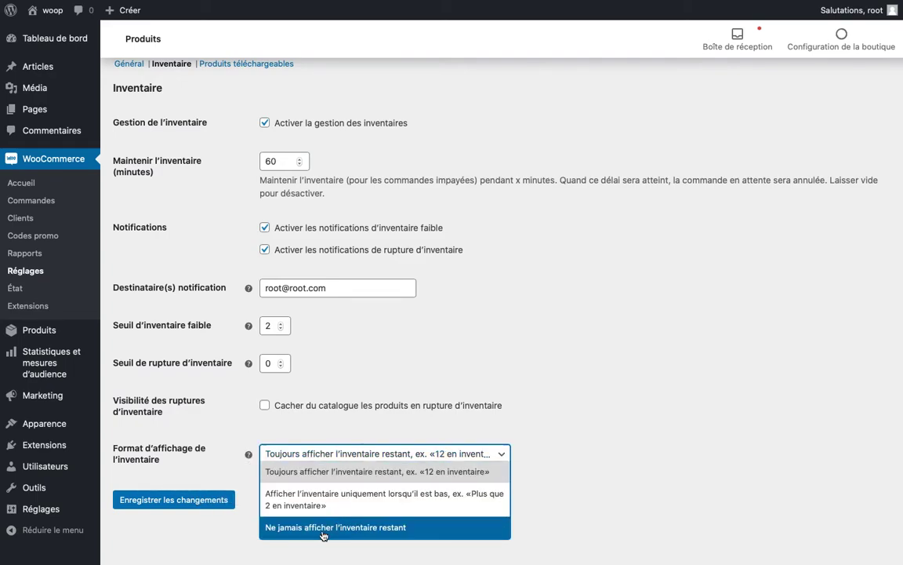
pyautogui.click(568, 297)
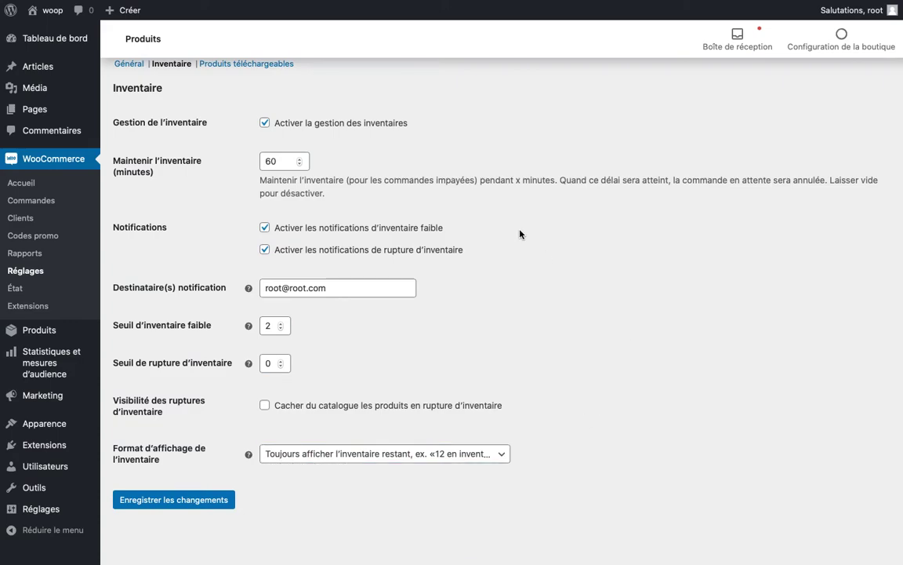
# Review the Produits téléchargeables settings and the available file download methods.
pyautogui.scroll(5, 543, 256)
pyautogui.click(243, 241)
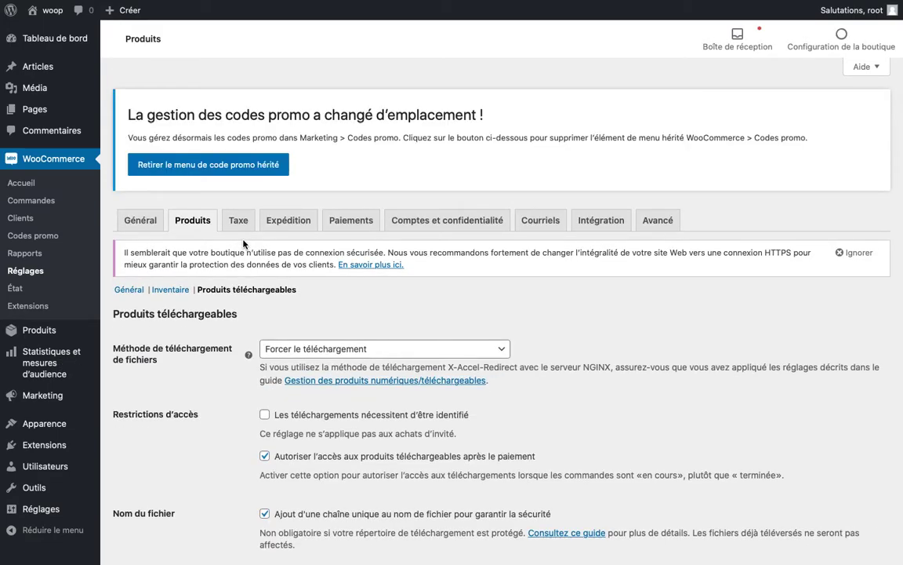
pyautogui.scroll(-2, 243, 244)
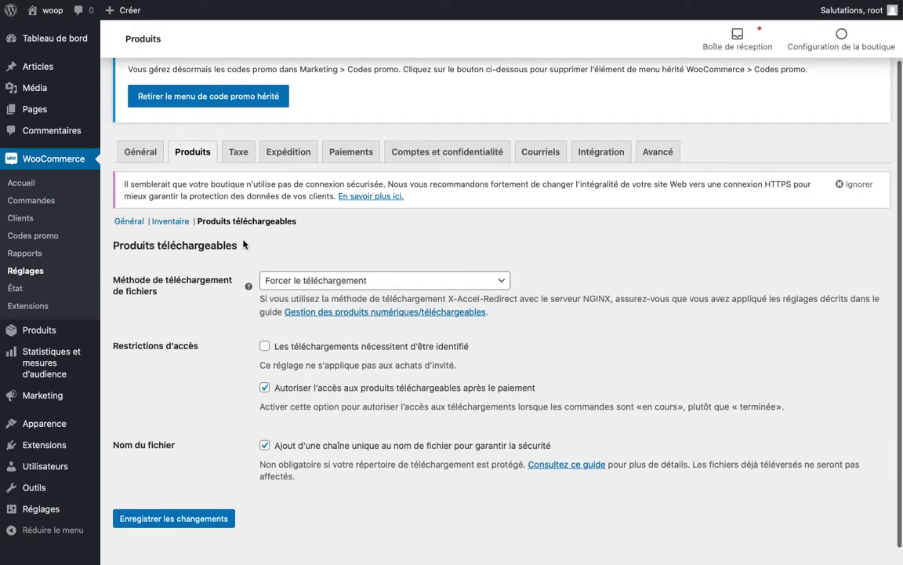
pyautogui.click(351, 284)
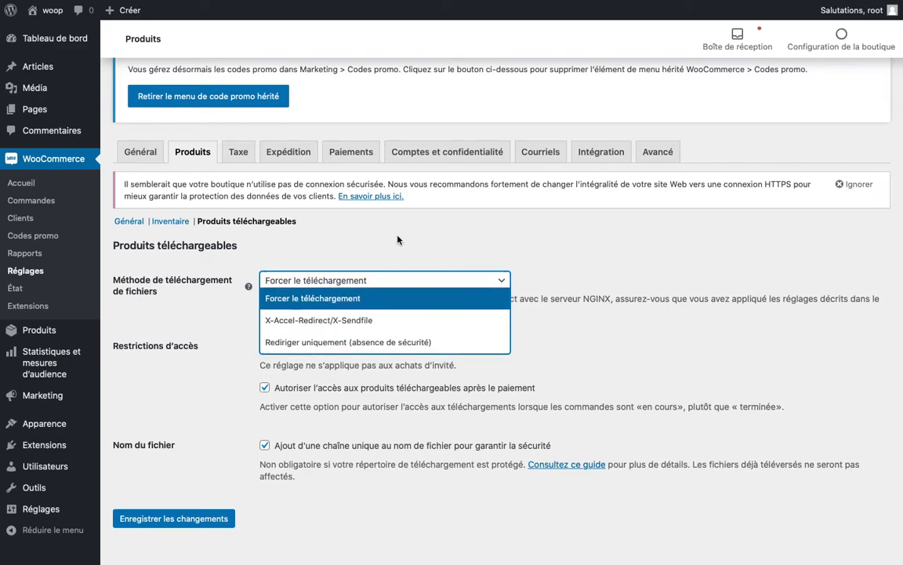
pyautogui.click(388, 210)
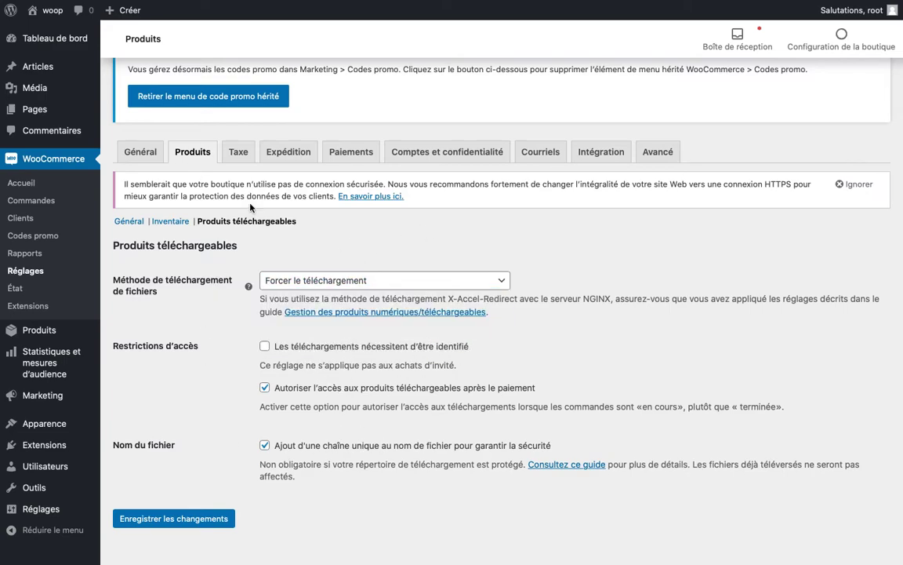
# Review the Taxe options, including the choices for the address the tax calculation is based on.
pyautogui.click(239, 152)
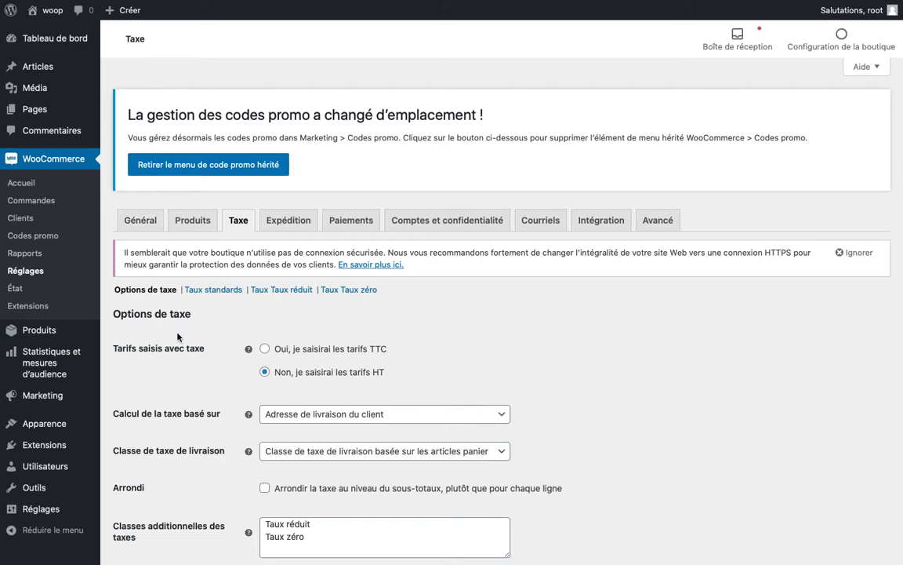
pyautogui.scroll(-3, 141, 226)
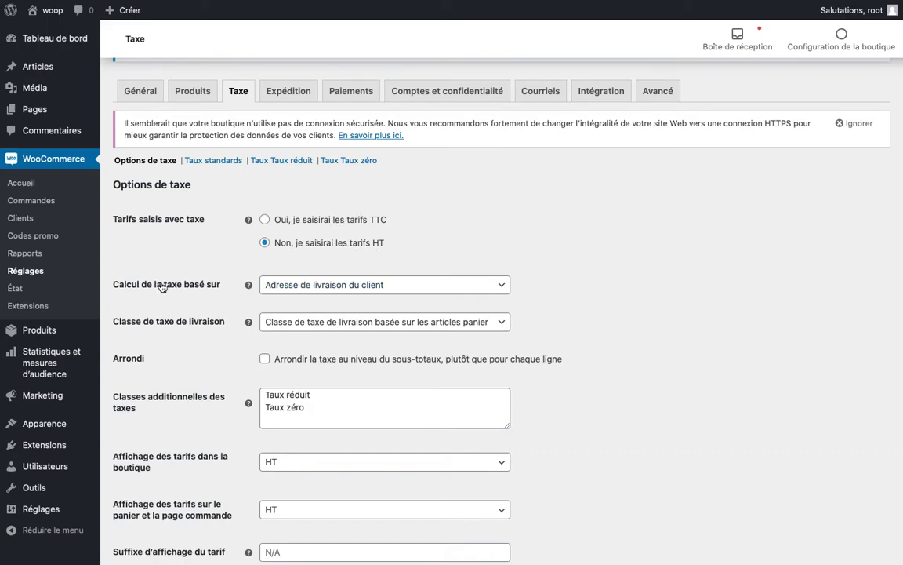
pyautogui.click(392, 285)
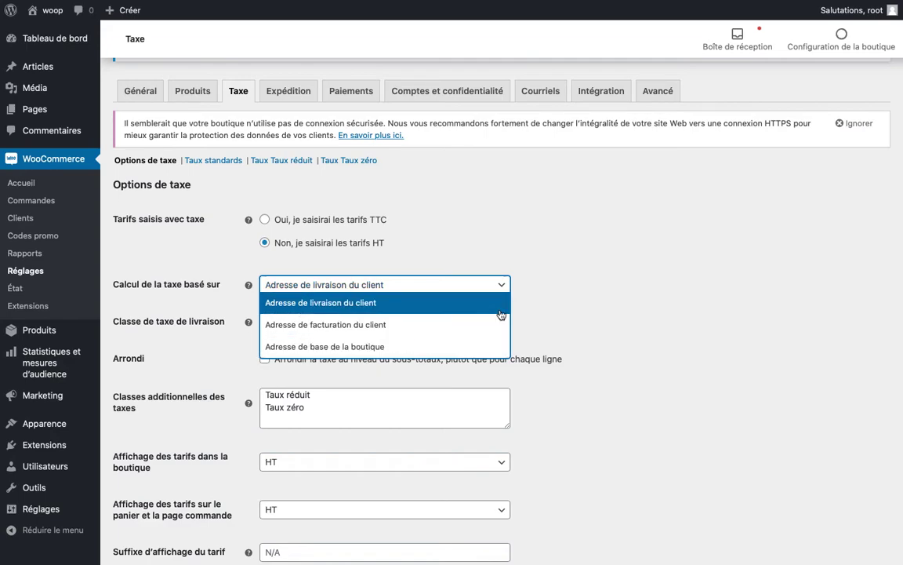
pyautogui.click(637, 282)
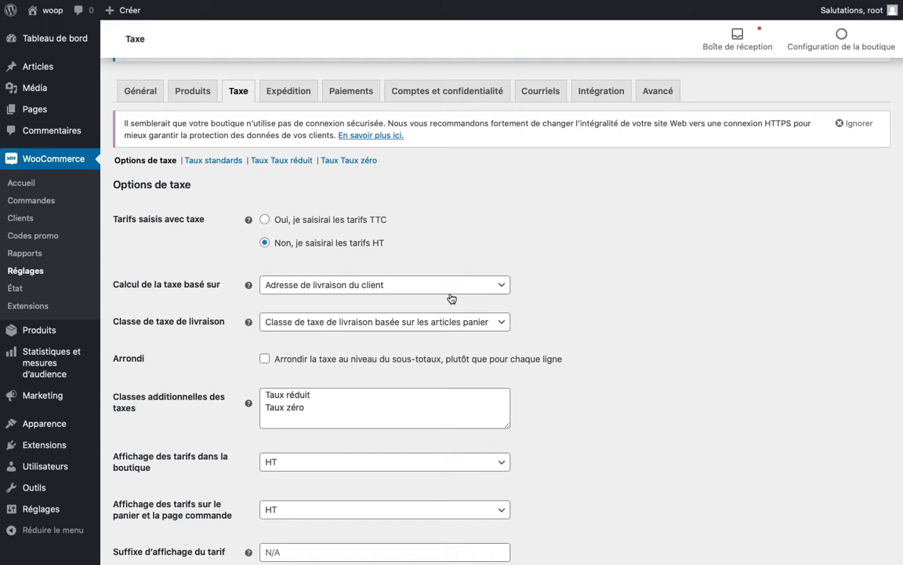
pyautogui.scroll(-2, 451, 298)
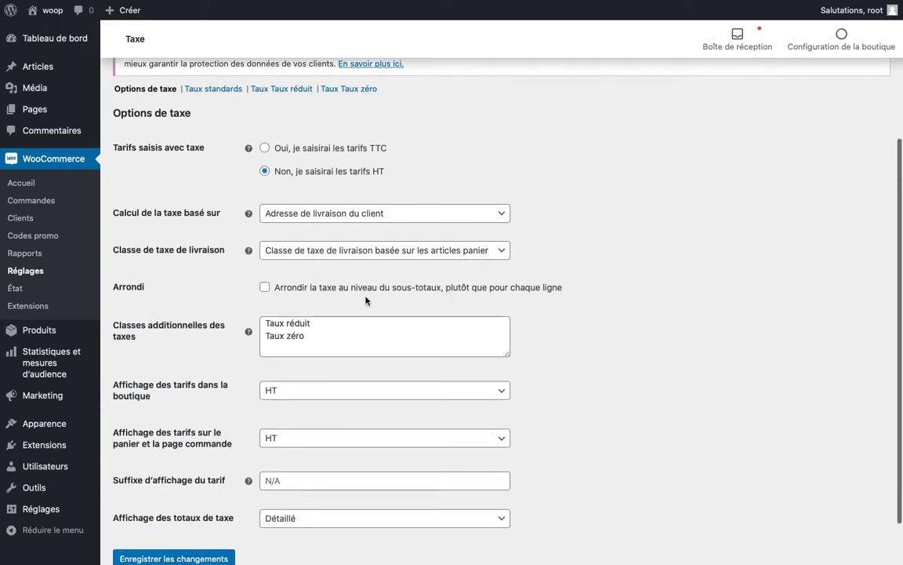
pyautogui.scroll(-2, 332, 322)
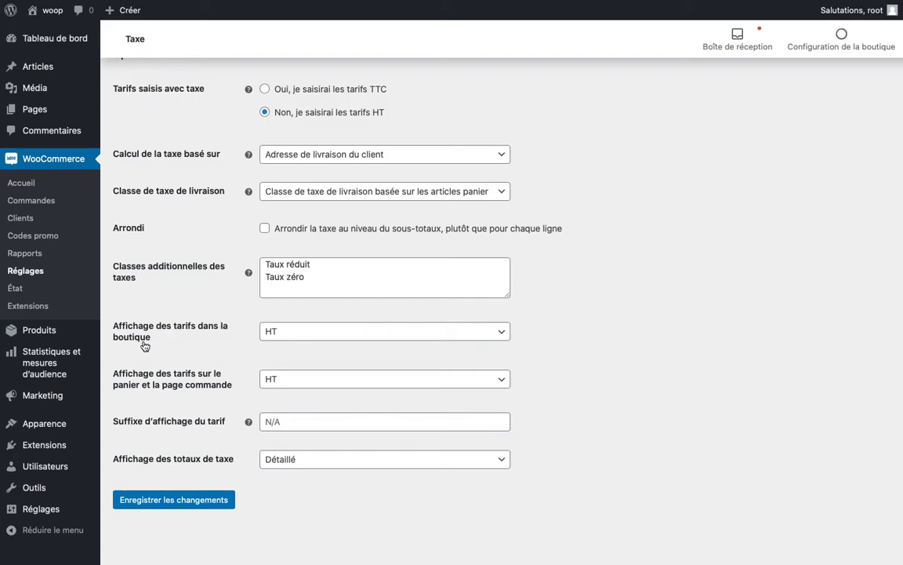
# Set the price display in the shop and on the cart and checkout pages to TTC, and save the tax options.
pyautogui.click(266, 336)
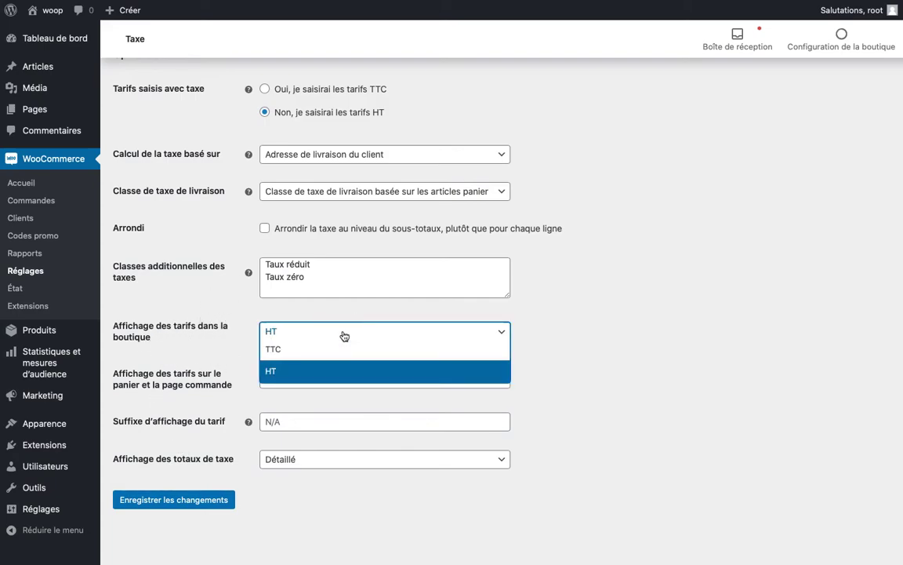
pyautogui.click(302, 352)
pyautogui.click(336, 386)
pyautogui.click(292, 398)
pyautogui.click(377, 464)
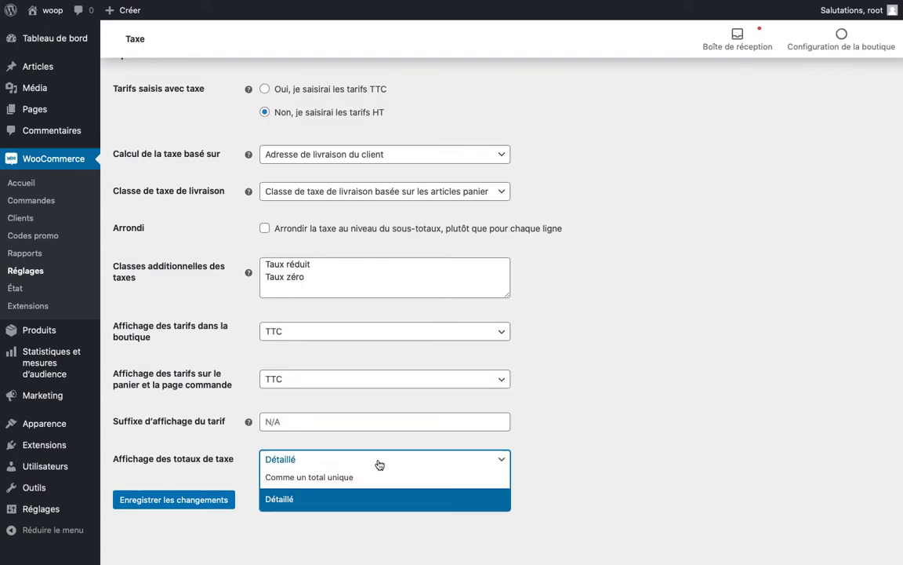
pyautogui.click(553, 488)
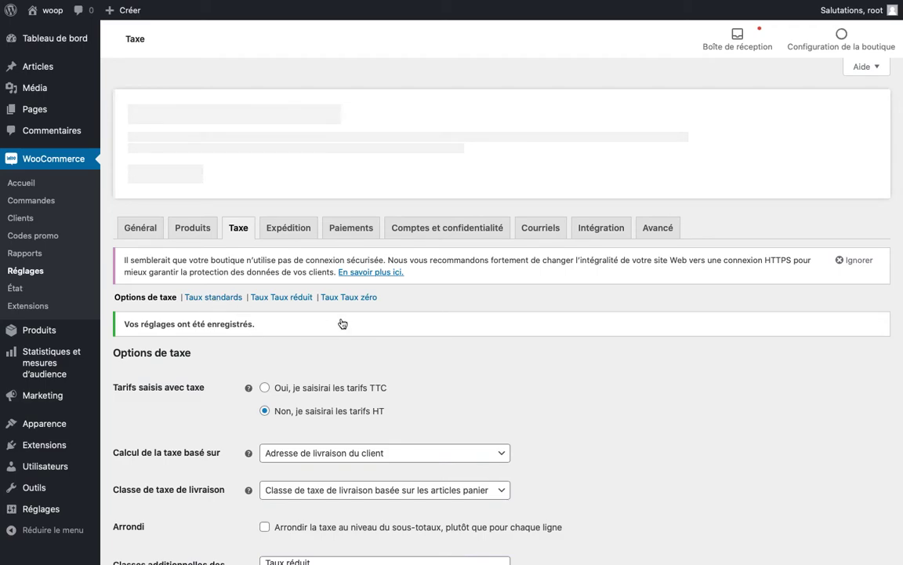
# Look over the standard tax rates table and the shipping zones overview (Zones d'expédition).
pyautogui.click(209, 298)
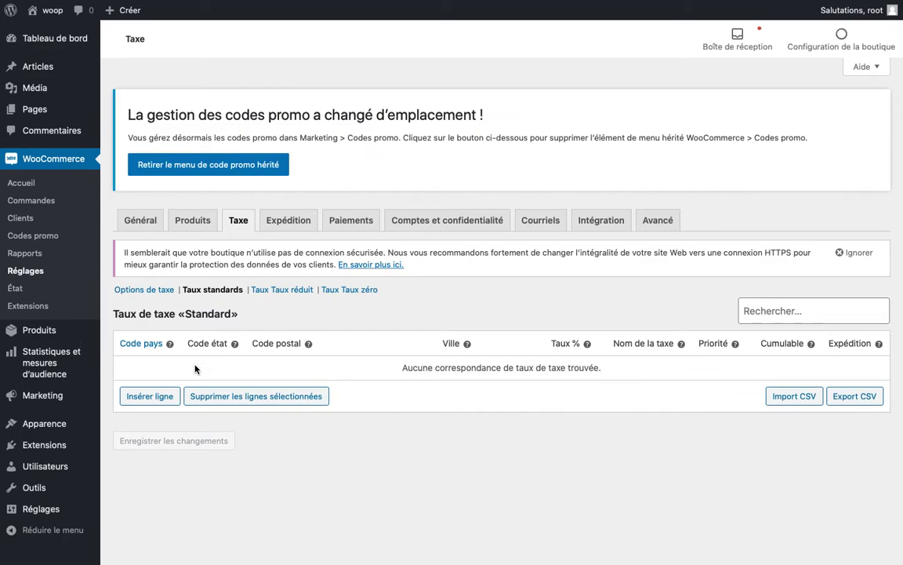
pyautogui.click(289, 219)
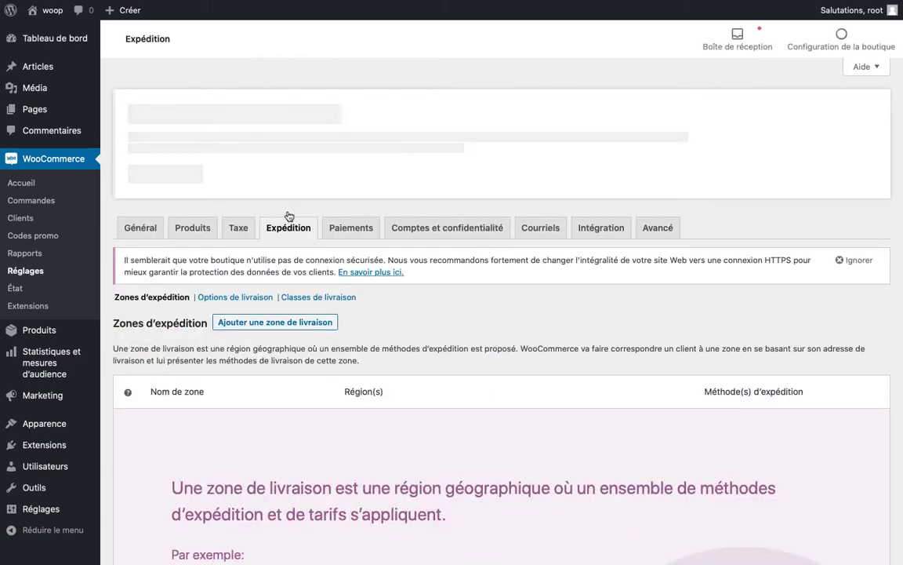
pyautogui.scroll(-3, 261, 330)
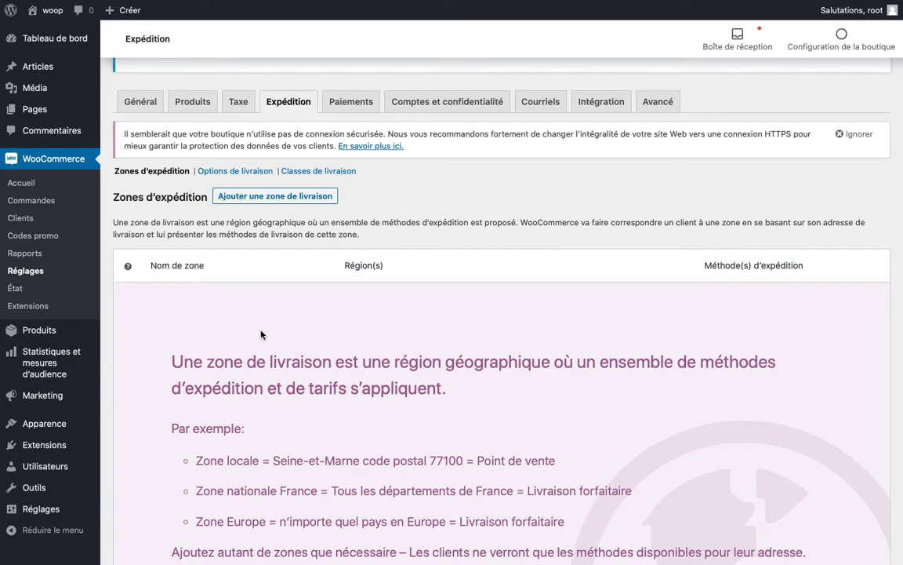
# Add a shipping zone named Francophonie and assign France as its region.
pyautogui.click(276, 196)
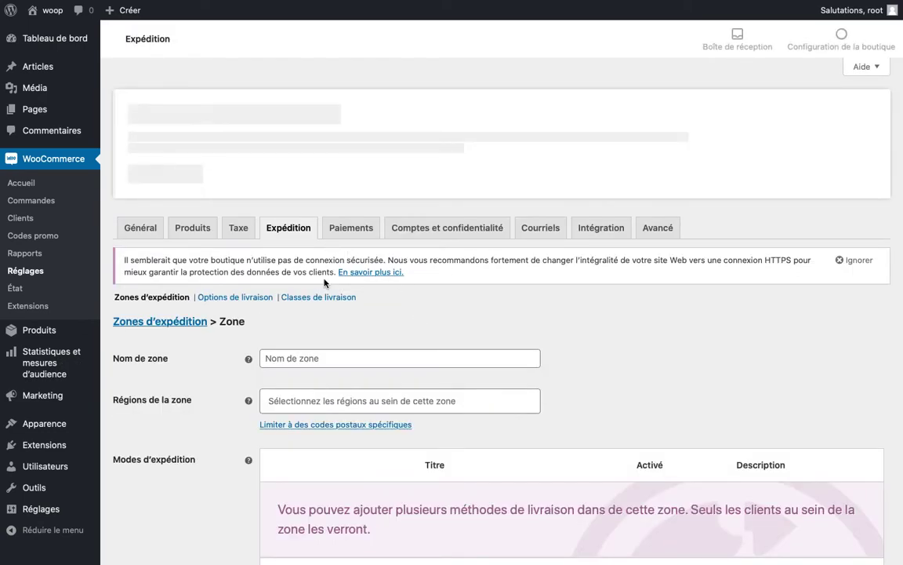
pyautogui.click(325, 357)
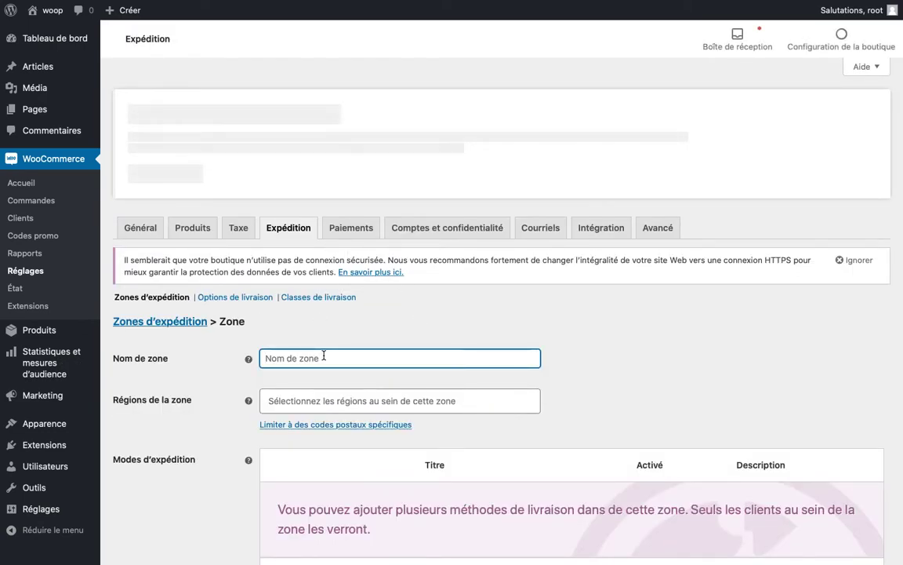
pyautogui.write('Francop')
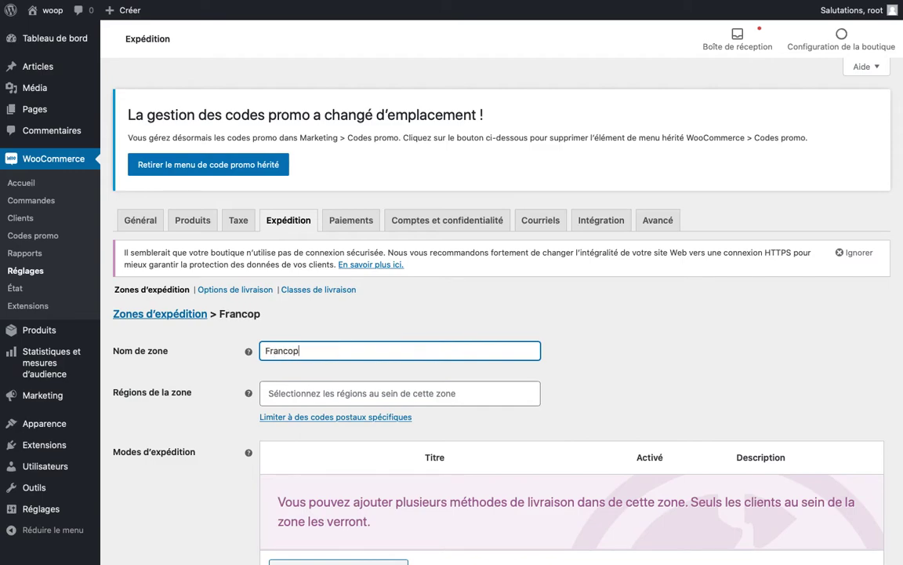
pyautogui.write('honie')
pyautogui.scroll(-3, 502, 314)
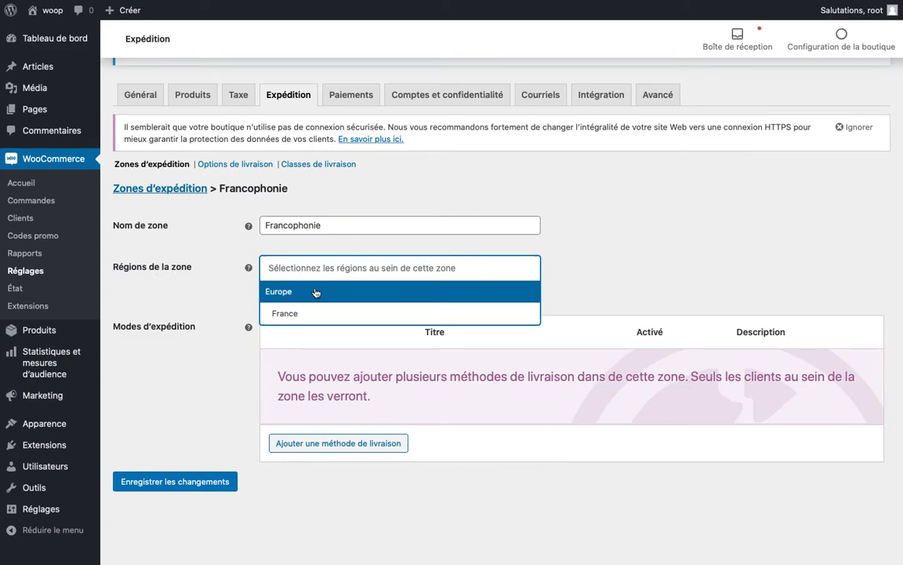
pyautogui.click(291, 318)
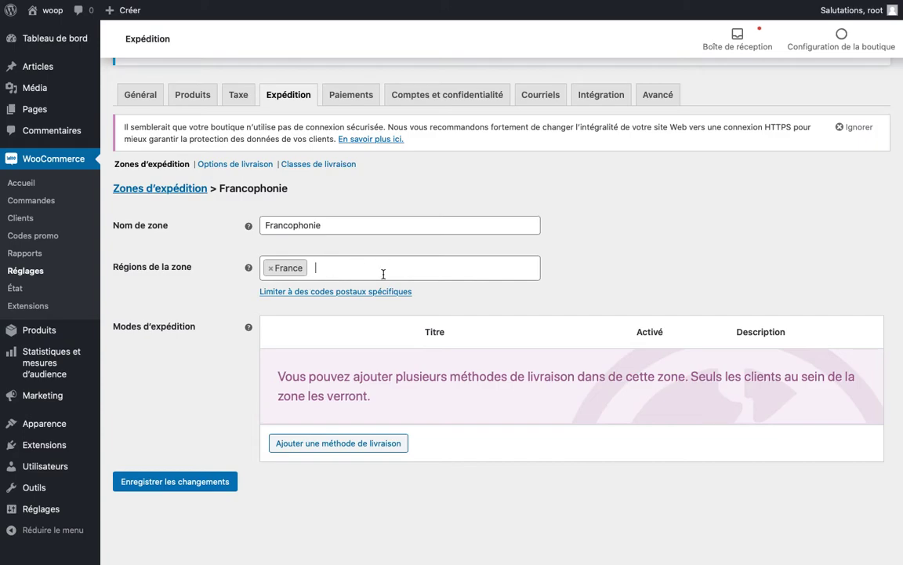
# Add the Forfait shipping method to the Francophonie zone.
pyautogui.click(314, 444)
pyautogui.click(448, 291)
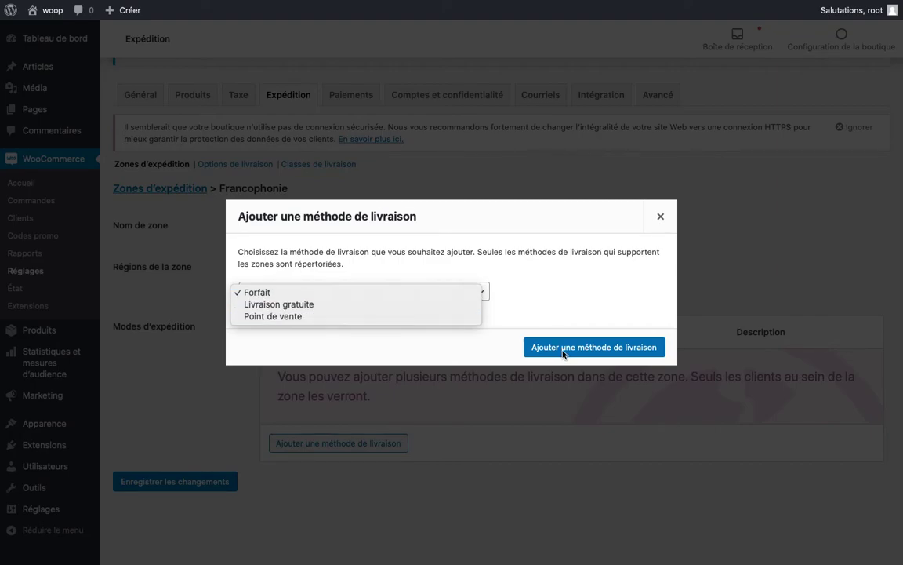
pyautogui.click(533, 347)
pyautogui.click(533, 346)
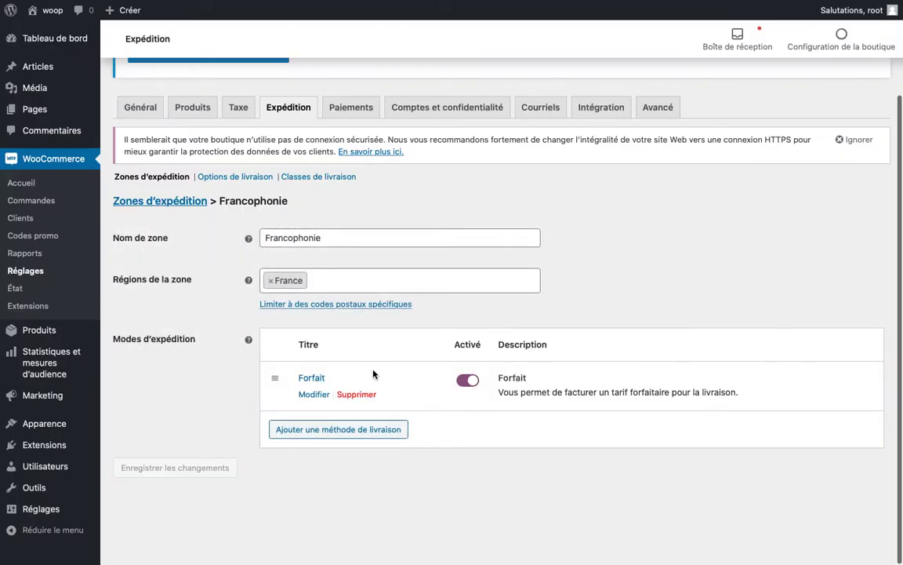
# Open the Forfait method's settings and review its title, tax status choices and the help text for its cost.
pyautogui.click(308, 395)
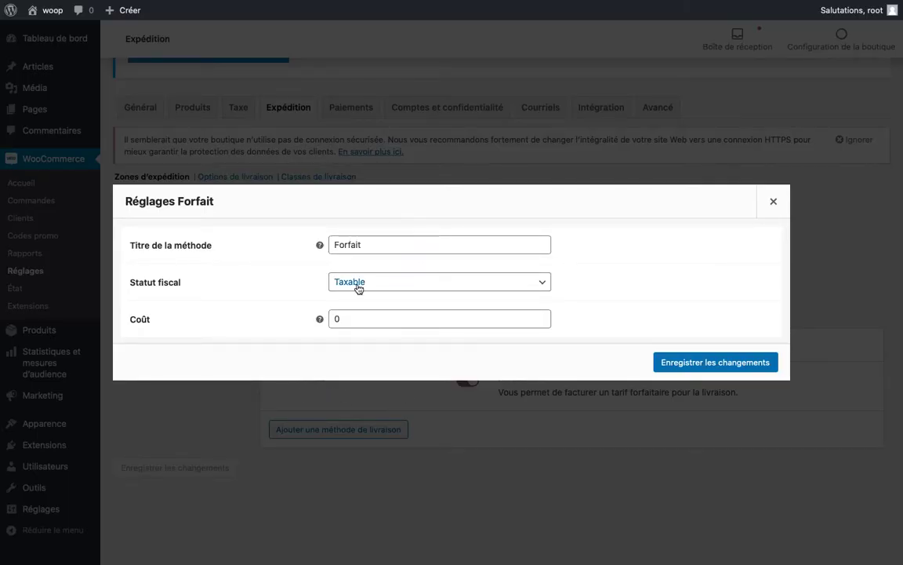
pyautogui.doubleClick(389, 249)
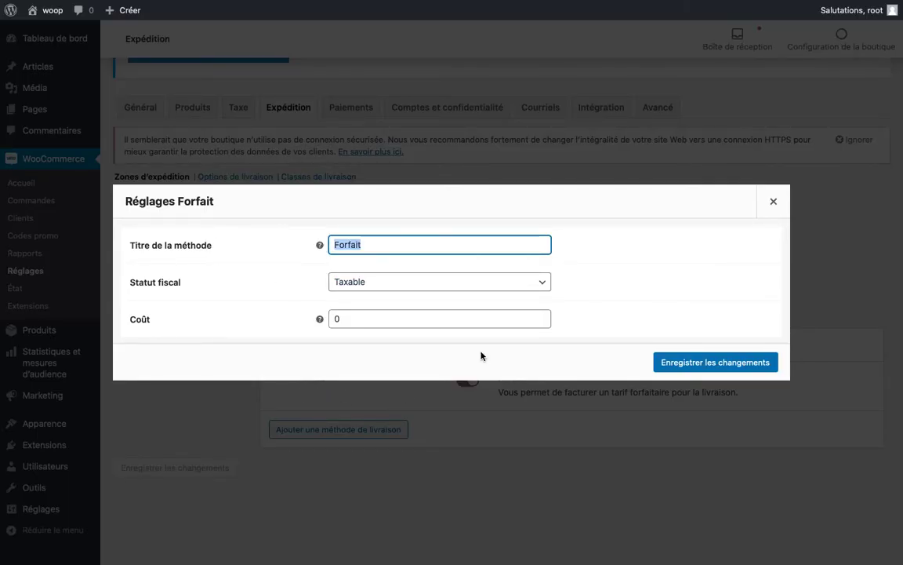
pyautogui.click(529, 288)
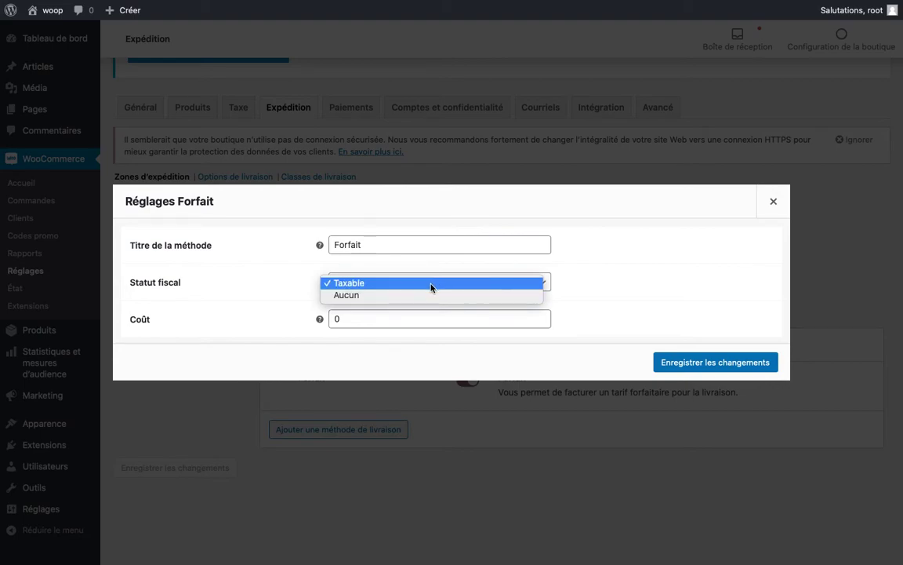
pyautogui.click(599, 308)
pyautogui.press('Tab')
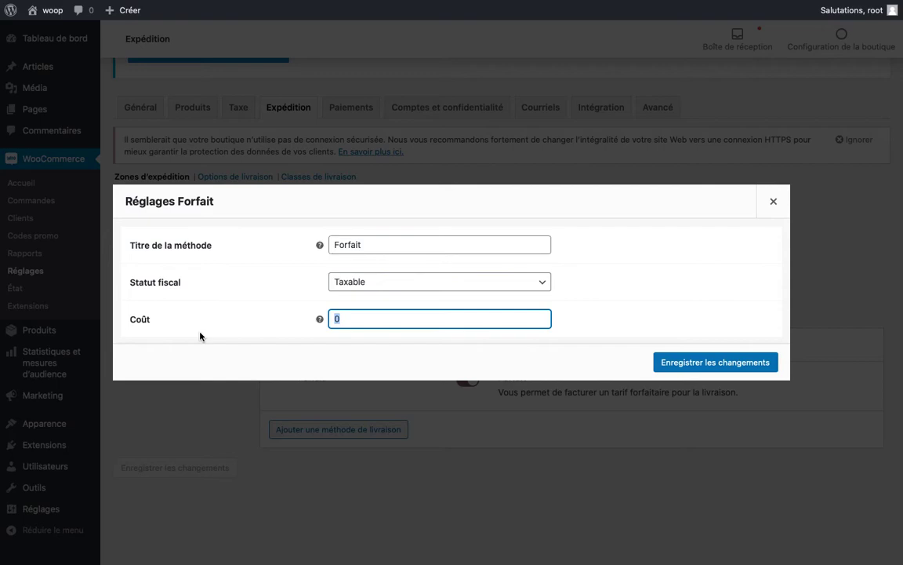
pyautogui.moveTo(321, 323)
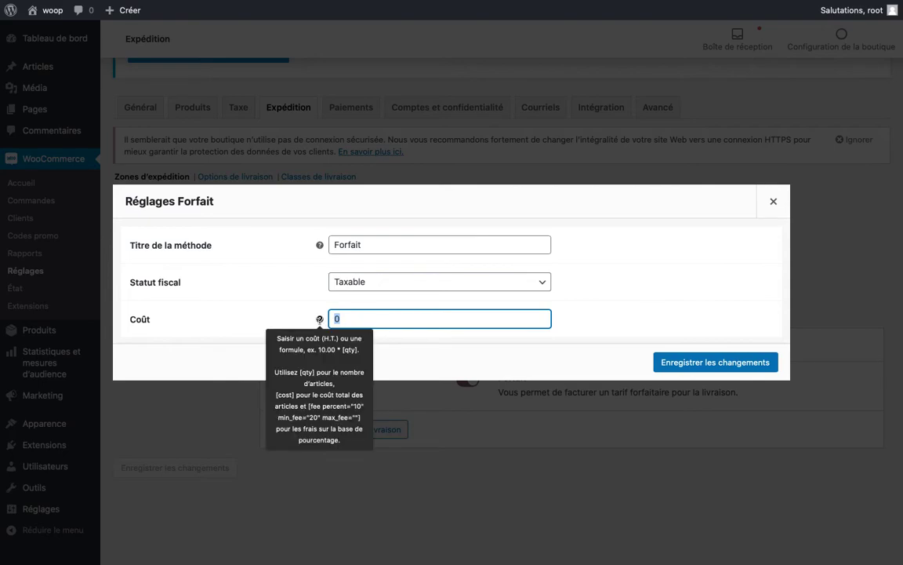
# Try the formula 2*[qty] as the Forfait method's cost, and close the settings without saving.
pyautogui.write('2')
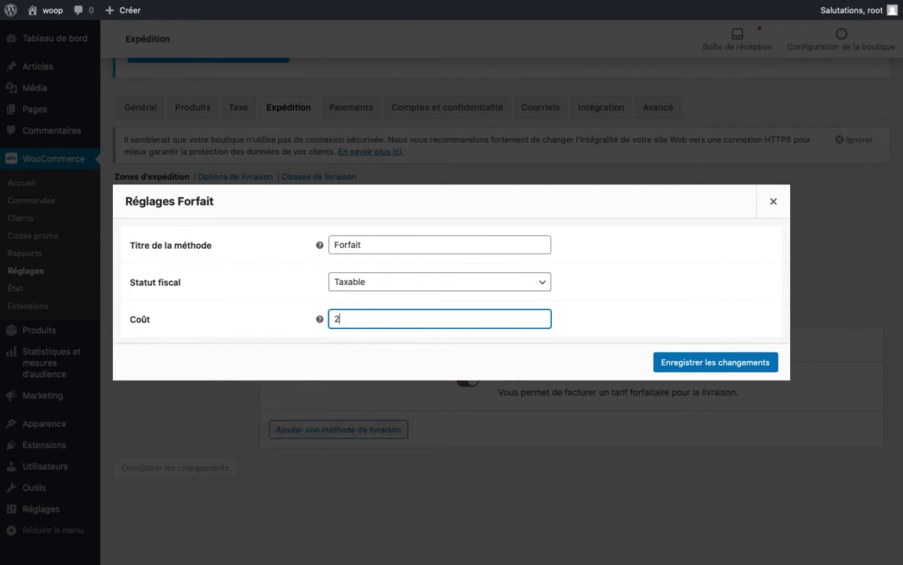
pyautogui.write('*{}')
pyautogui.press('BackSpace')
pyautogui.press('BackSpace')
pyautogui.write('[]')
pyautogui.press('Left')
pyautogui.write('qty')
pyautogui.click(775, 202)
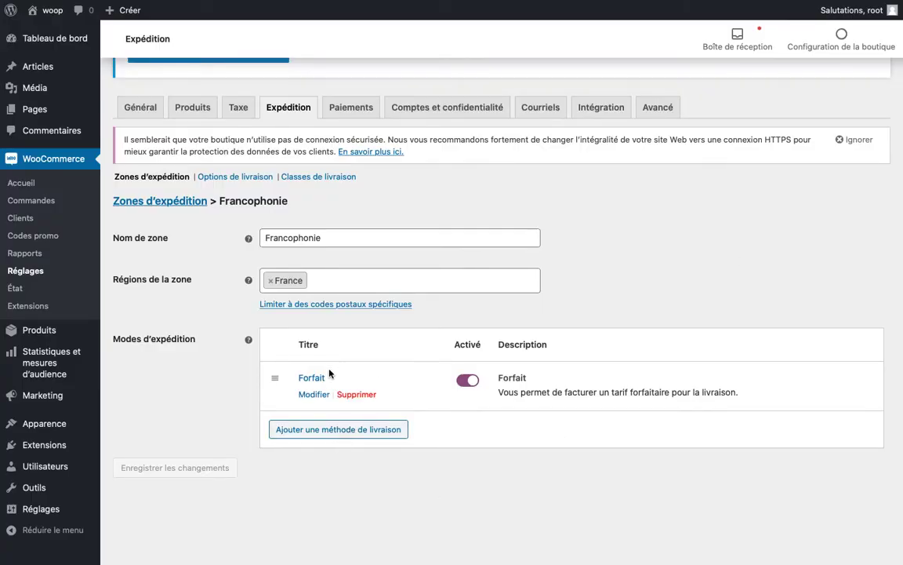
# Remove the Forfait method from the Francophonie zone and add the Livraison gratuite method in its place.
pyautogui.click(368, 396)
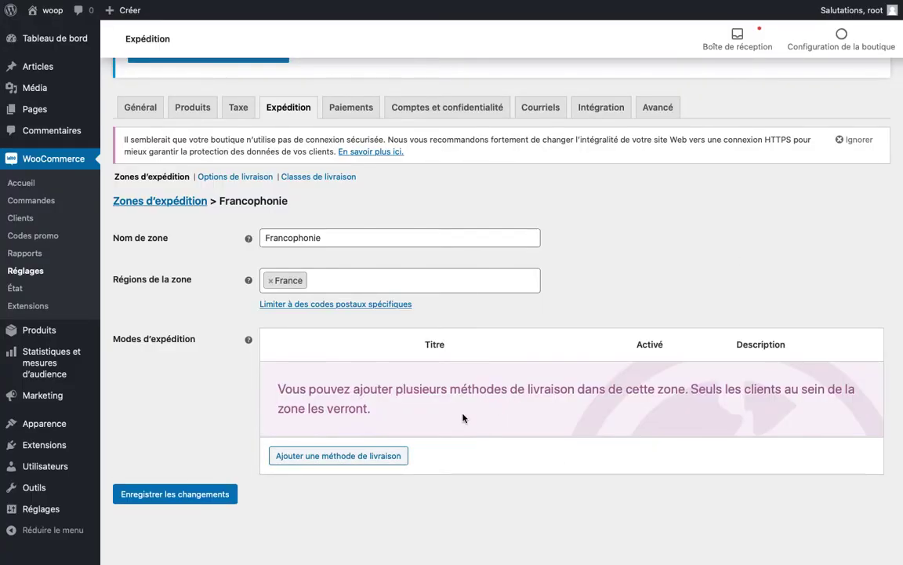
pyautogui.click(364, 455)
pyautogui.click(338, 291)
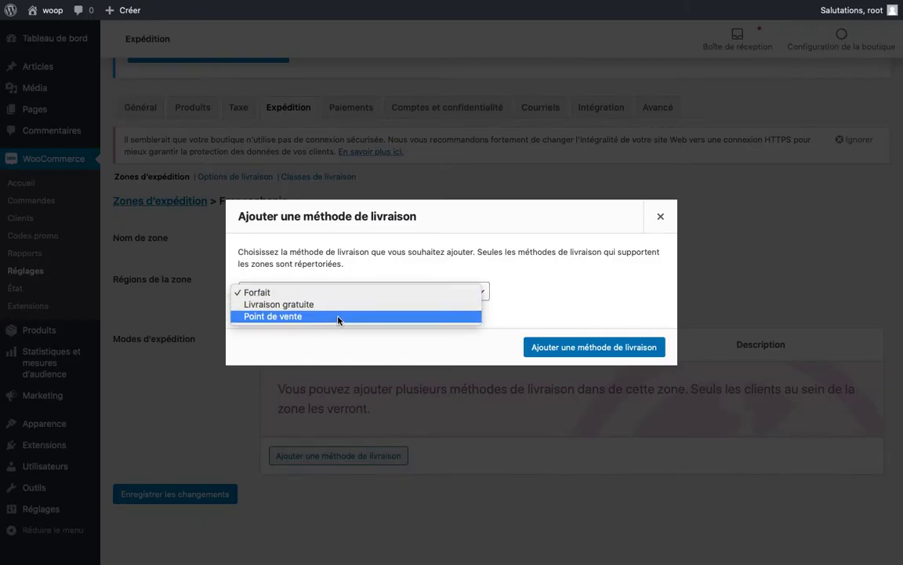
pyautogui.click(329, 304)
pyautogui.click(564, 350)
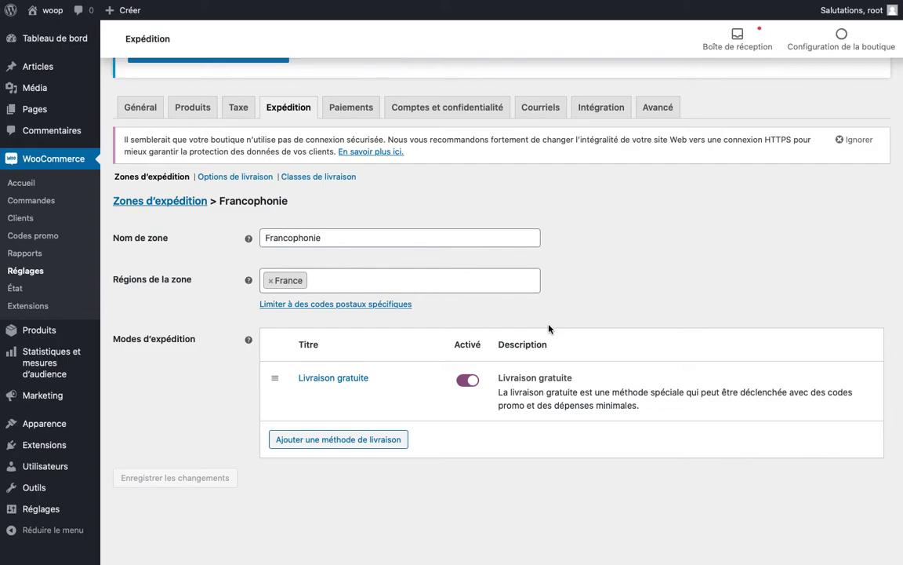
# Look over the delivery options and the shipping classes, including the blank fields for a new class.
pyautogui.scroll(1, 549, 328)
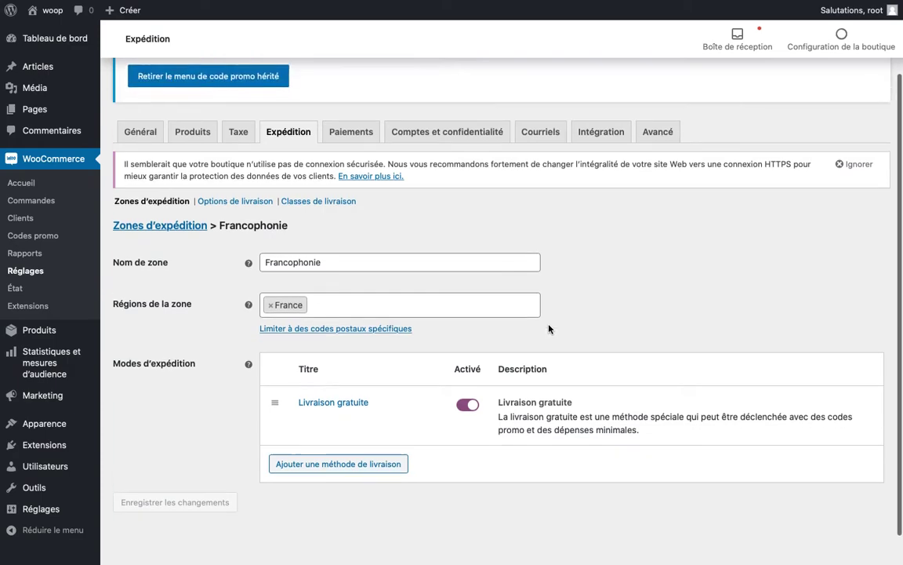
pyautogui.click(233, 206)
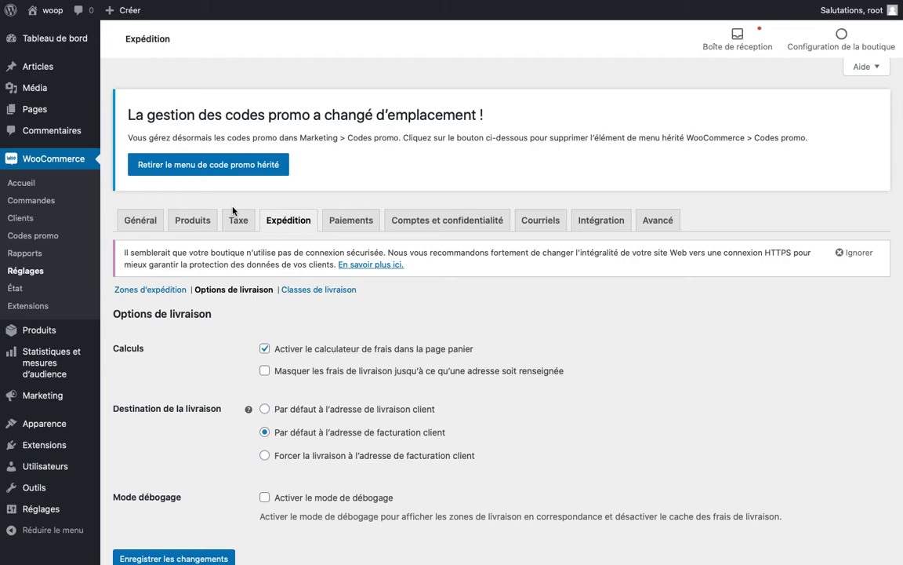
pyautogui.scroll(-2, 204, 334)
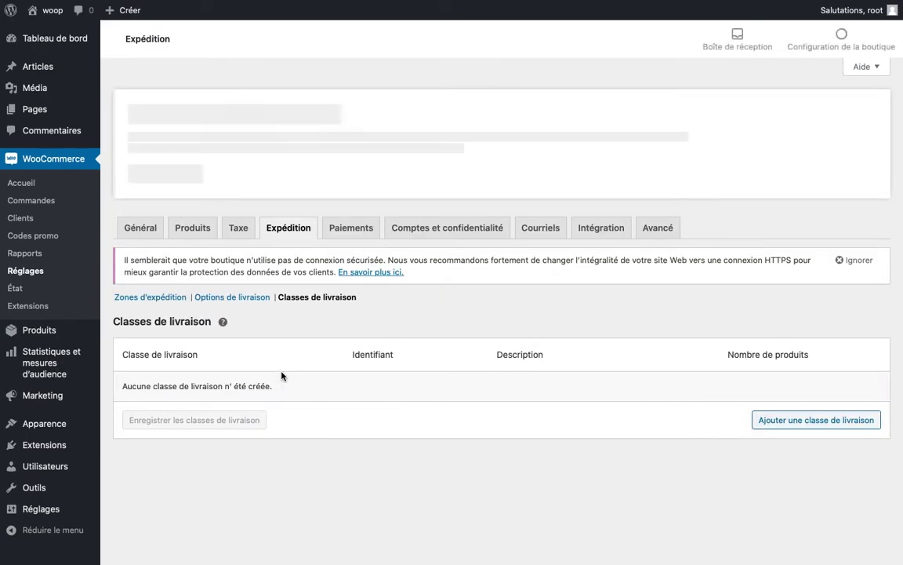
pyautogui.click(780, 419)
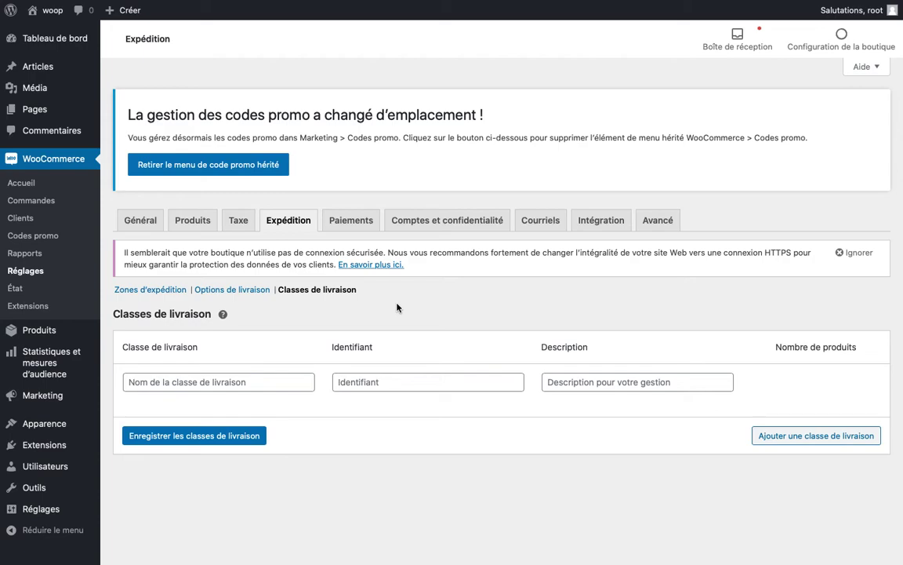
# In the payment settings, disable bank transfer, cheque, cash on delivery and PayPal standard.
pyautogui.click(339, 229)
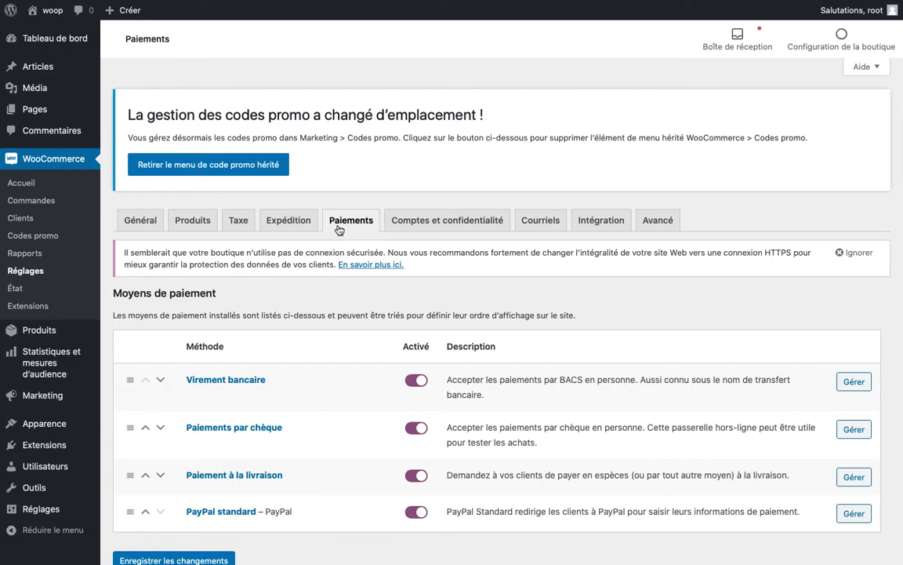
pyautogui.click(415, 380)
pyautogui.click(419, 430)
pyautogui.click(418, 475)
pyautogui.click(421, 511)
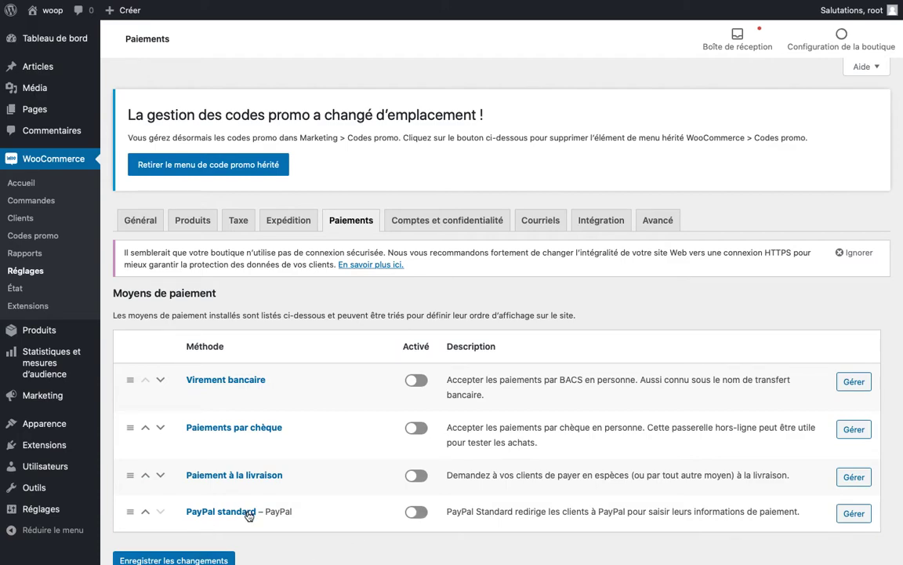
# Enable PayPal standard, cash on delivery, cheque payments and bank transfer again.
pyautogui.click(416, 512)
pyautogui.click(416, 475)
pyautogui.click(415, 427)
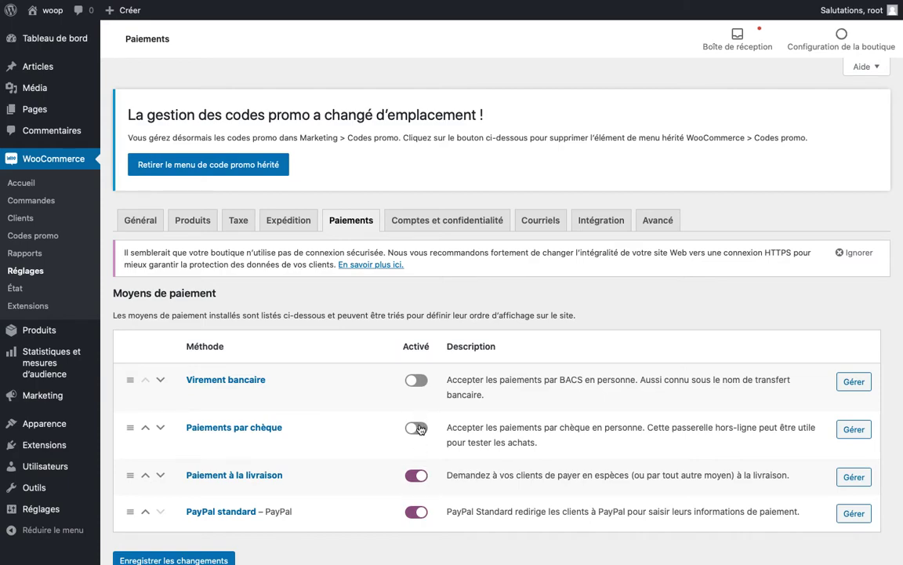
pyautogui.click(416, 379)
# Move PayPal standard to second place among the payment methods, directly after Virement bancaire, and save the changes.
pyautogui.scroll(-1, 694, 482)
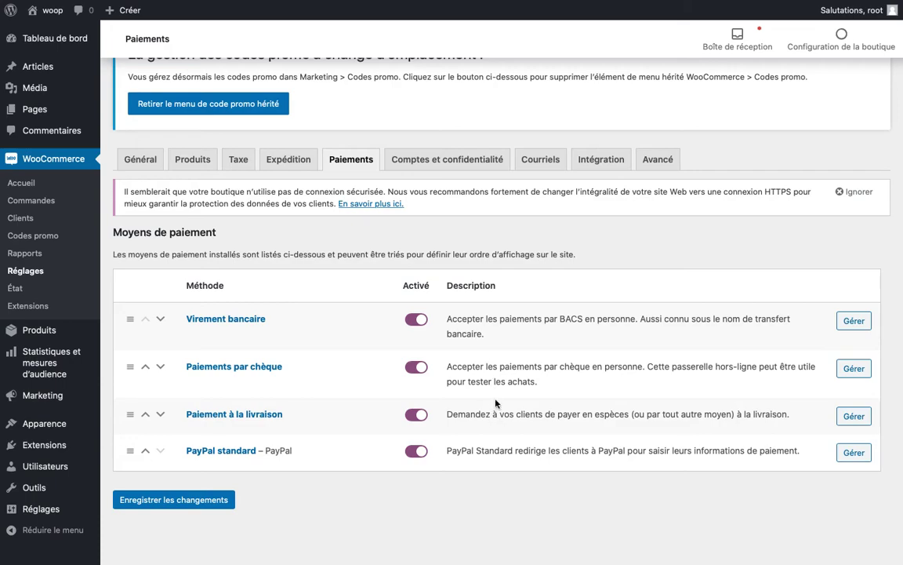
pyautogui.moveTo(133, 449); pyautogui.dragTo(131, 381)
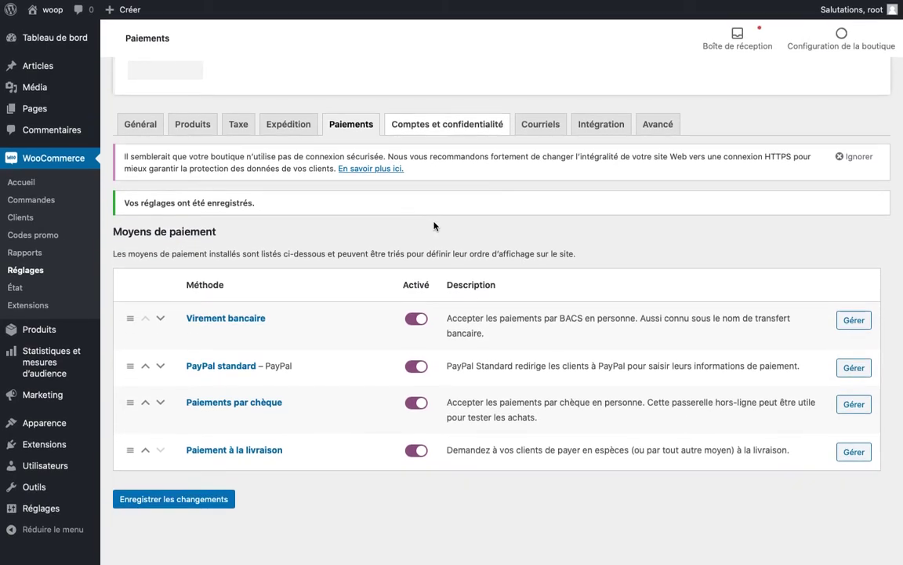
# Review the Comptes et confidentialité settings, from guest checkout and account creation to privacy policy and personal data retention.
pyautogui.click(439, 179)
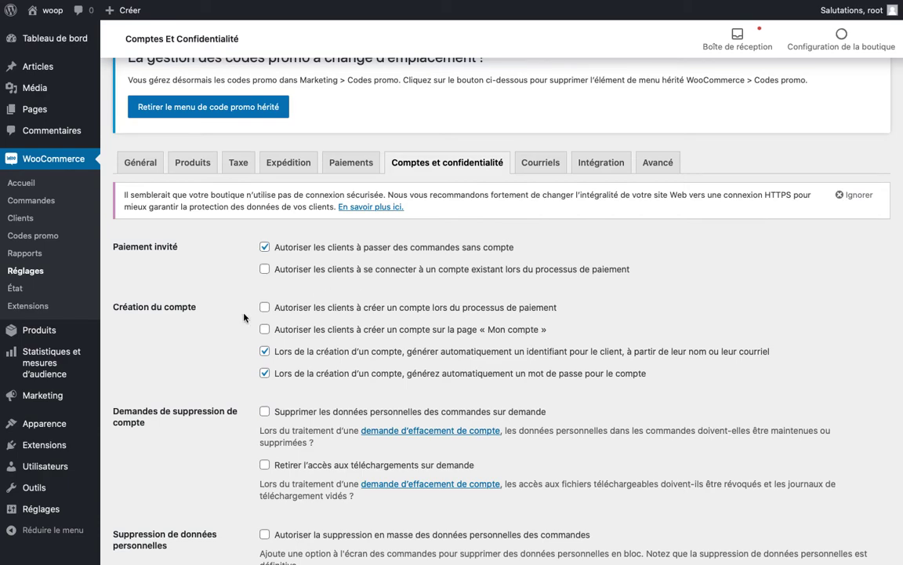
pyautogui.scroll(-1, 244, 317)
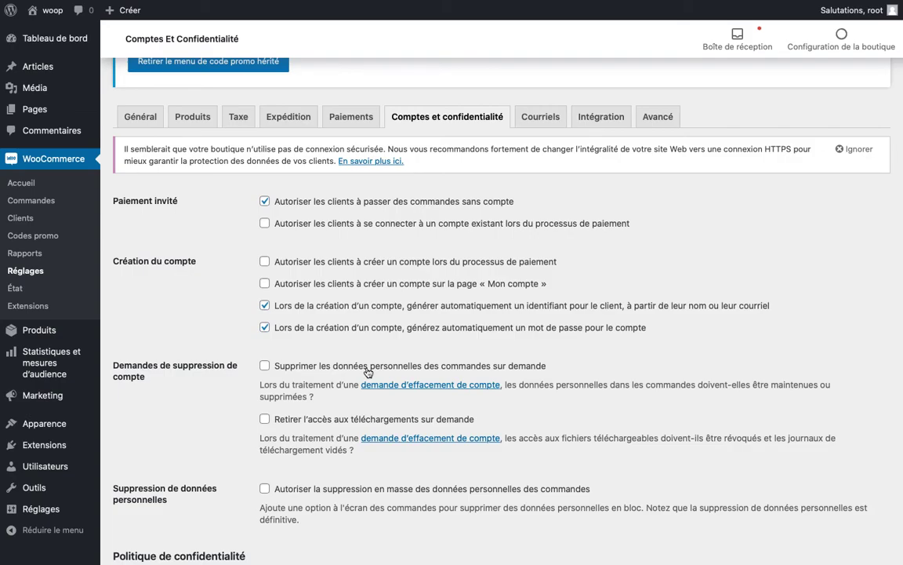
pyautogui.scroll(-5, 368, 372)
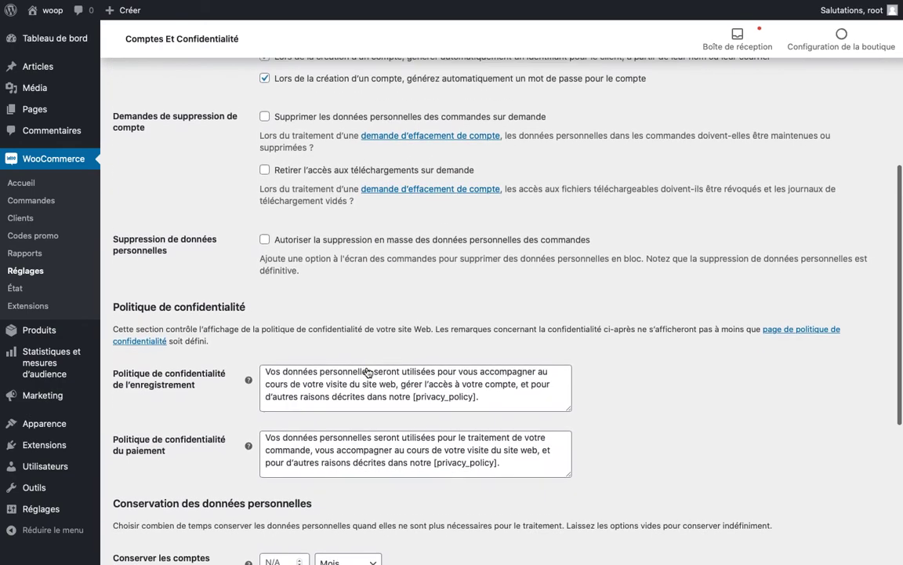
pyautogui.scroll(-1, 368, 371)
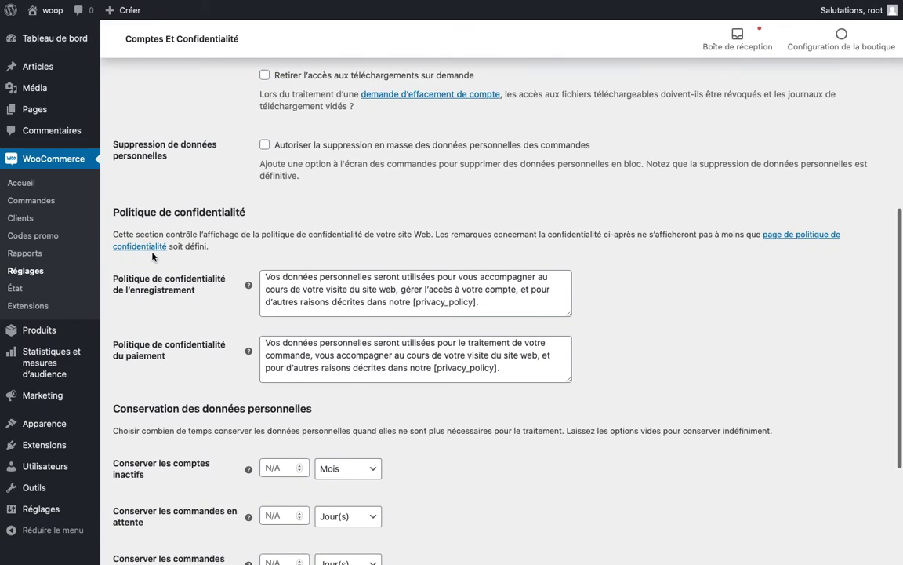
pyautogui.scroll(-2, 142, 345)
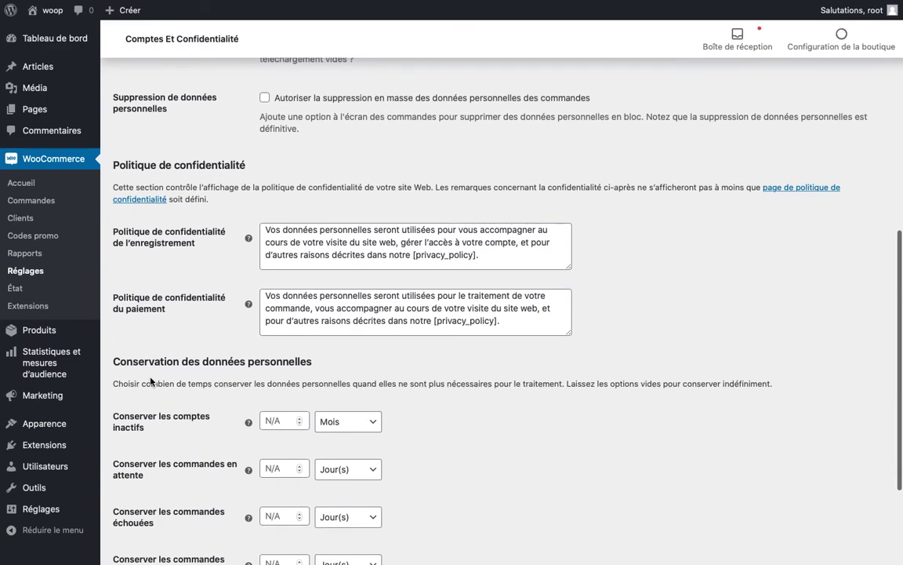
pyautogui.scroll(-3, 151, 382)
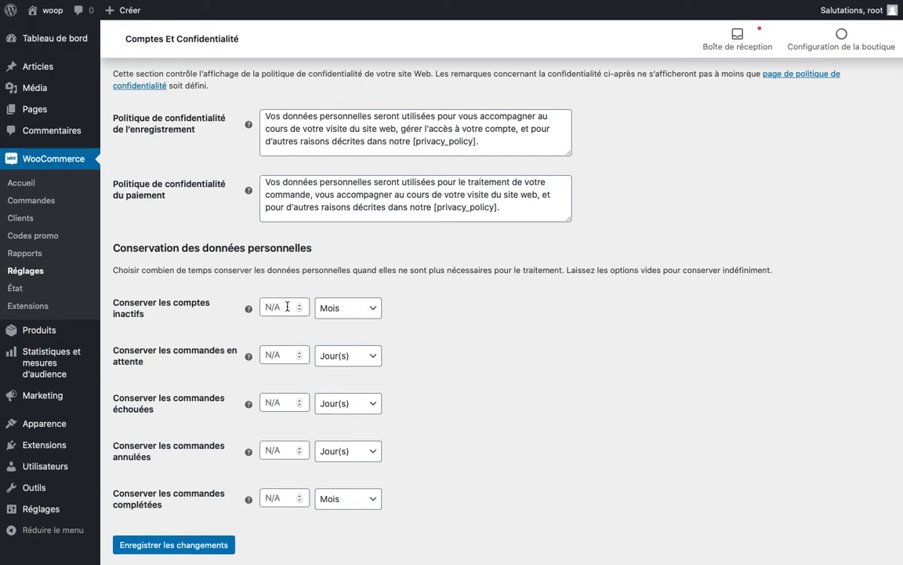
# Set the retention period for inactive accounts (Conserver les comptes inactifs) to 1 Année(s).
pyautogui.click(363, 308)
pyautogui.click(349, 321)
pyautogui.click(281, 306)
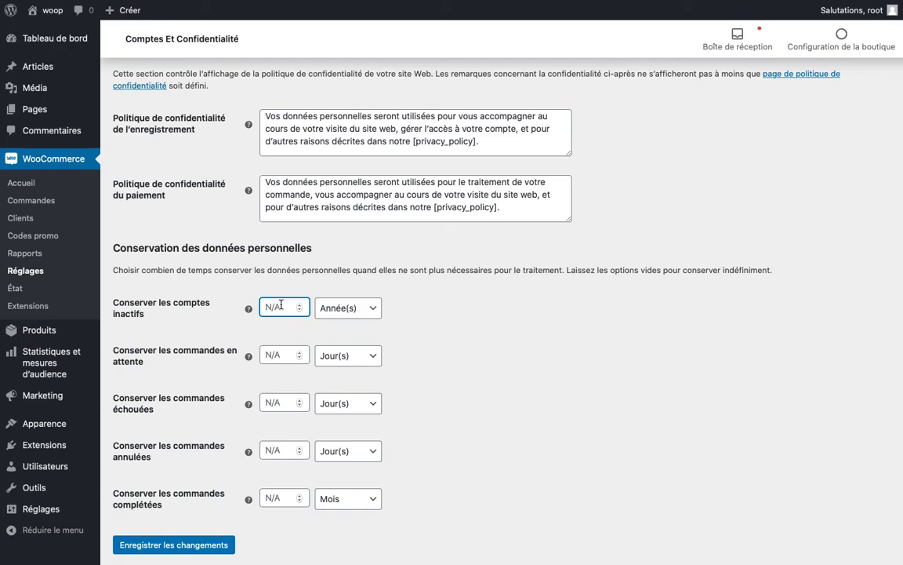
pyautogui.write('1')
pyautogui.click(281, 354)
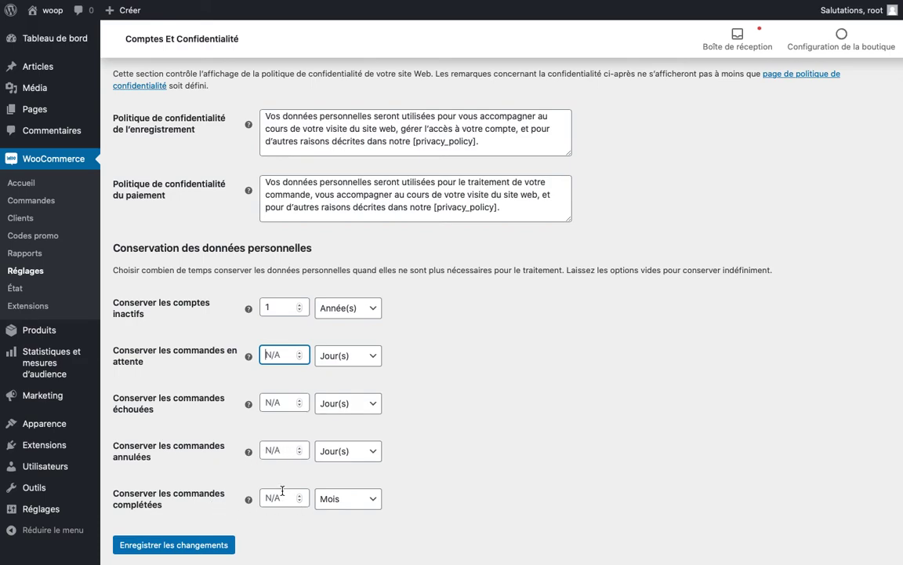
# Look over the Courriels settings: the list of email notifications, the sender options and the email template.
pyautogui.scroll(-1, 282, 492)
pyautogui.scroll(5, 282, 491)
pyautogui.scroll(4, 282, 490)
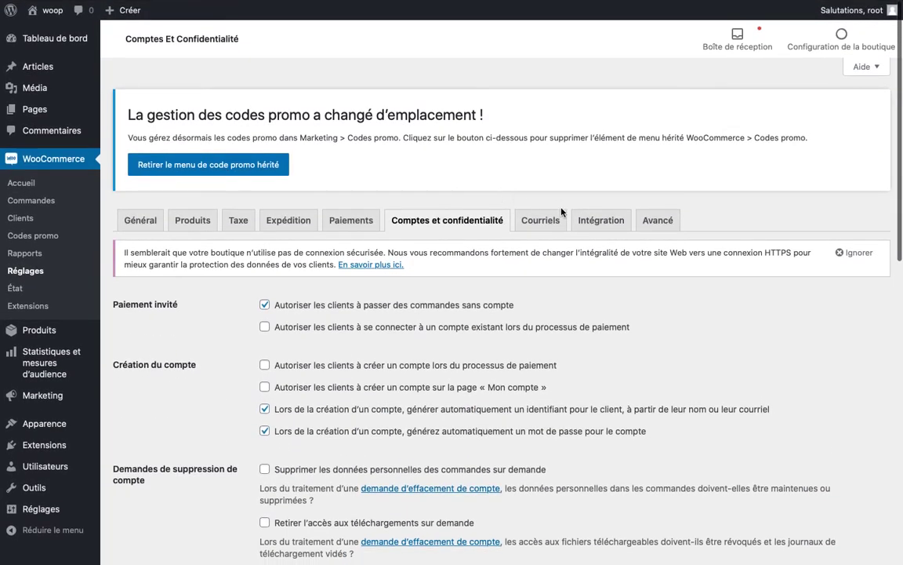
pyautogui.click(549, 219)
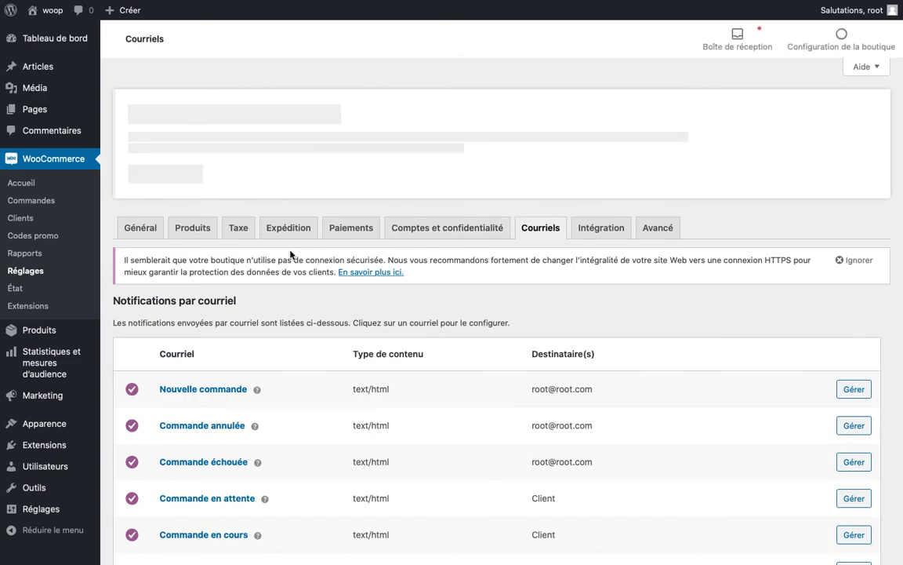
pyautogui.scroll(-2, 288, 255)
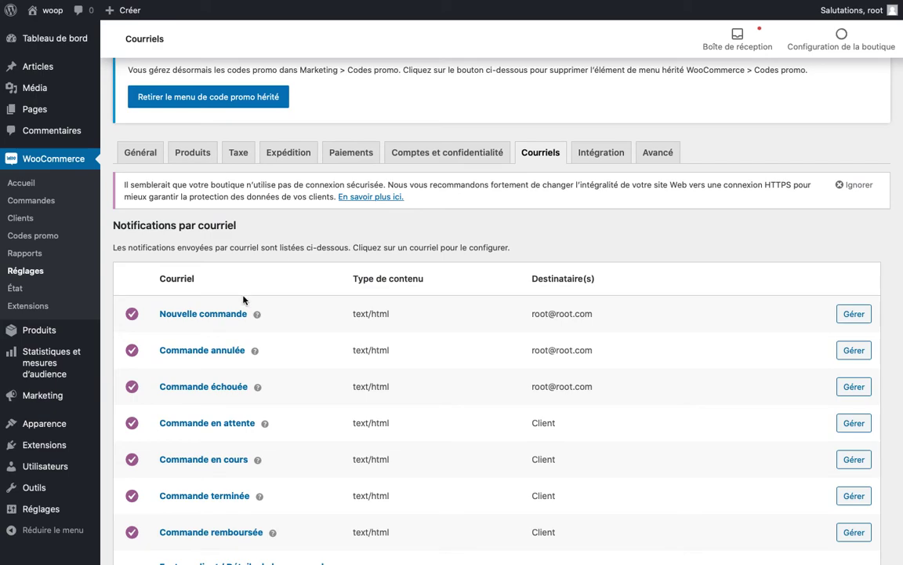
pyautogui.scroll(-4, 232, 308)
pyautogui.scroll(-5, 231, 309)
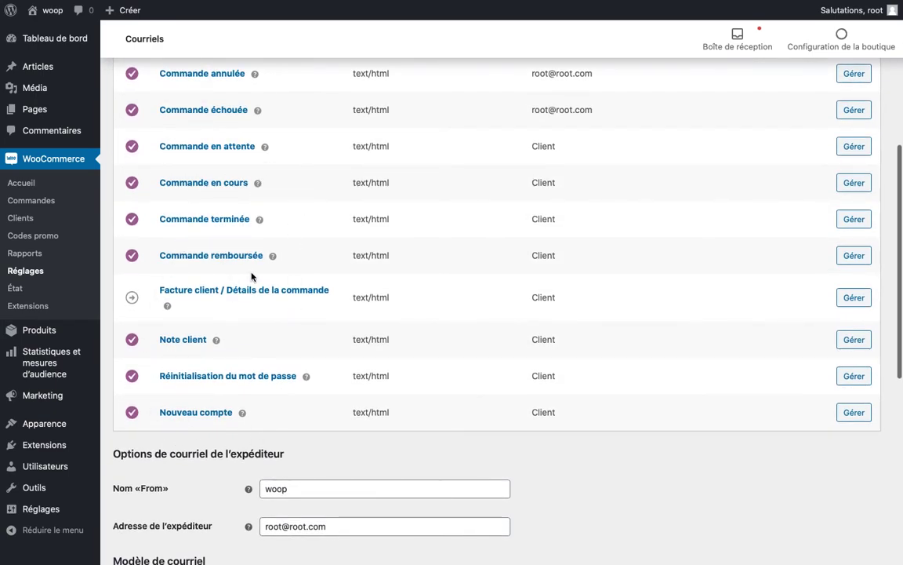
pyautogui.scroll(-1, 225, 379)
pyautogui.scroll(3, 224, 379)
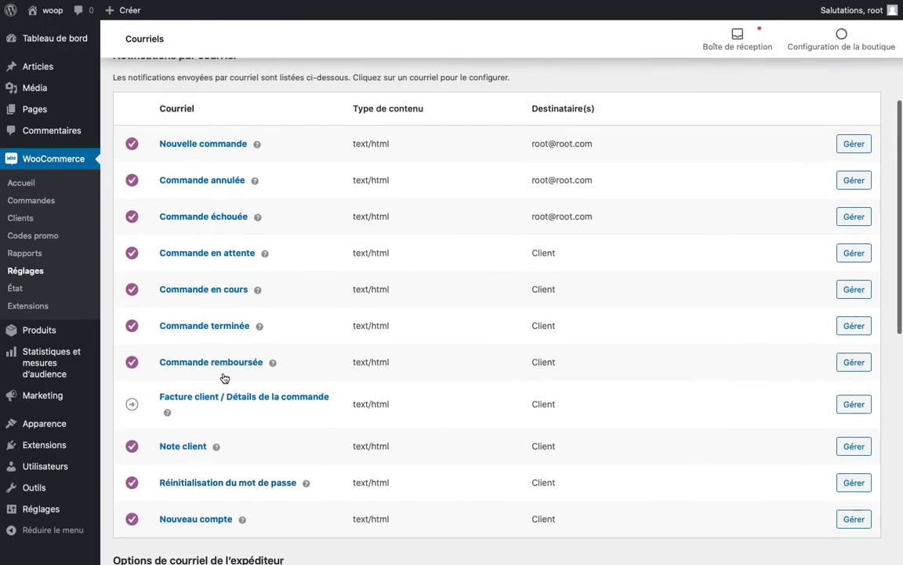
pyautogui.scroll(-8, 224, 377)
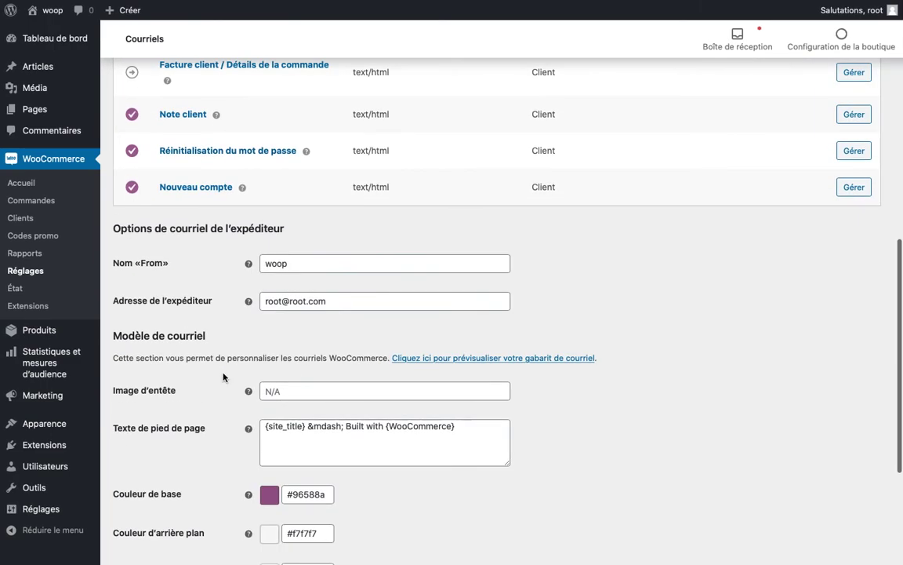
# Examine the Commande annulée email notification's settings: activation, recipient, subject, email heading, additional content and email type.
pyautogui.scroll(10, 223, 377)
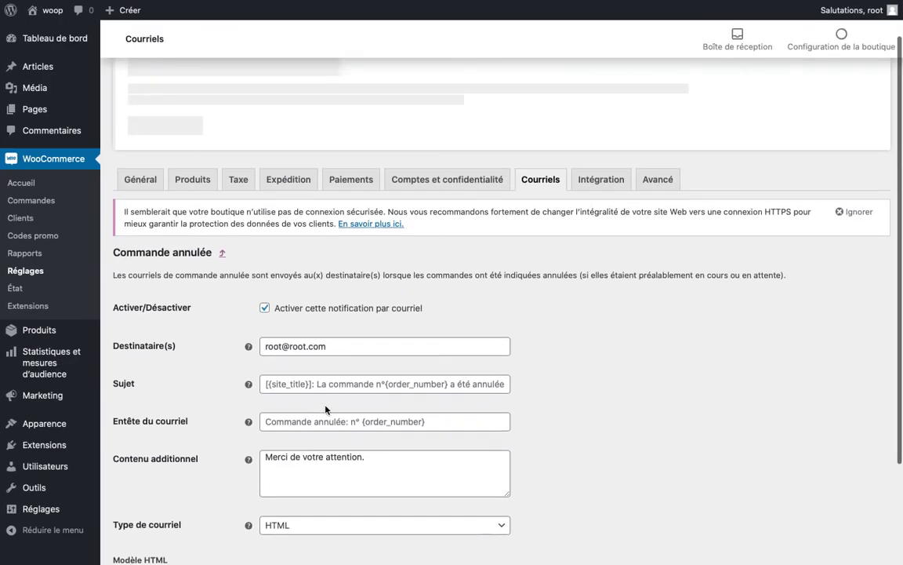
pyautogui.moveTo(359, 340); pyautogui.dragTo(218, 334)
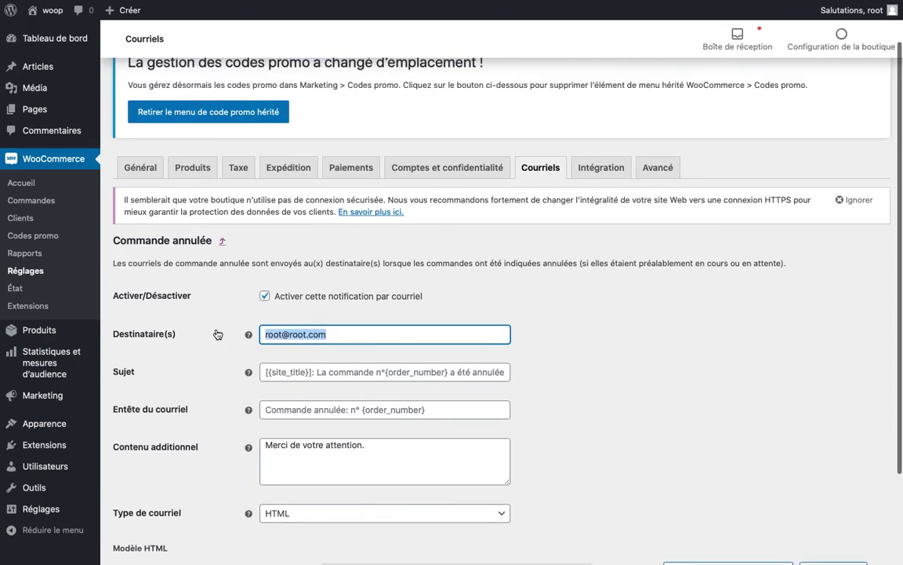
pyautogui.click(439, 311)
pyautogui.scroll(-2, 424, 311)
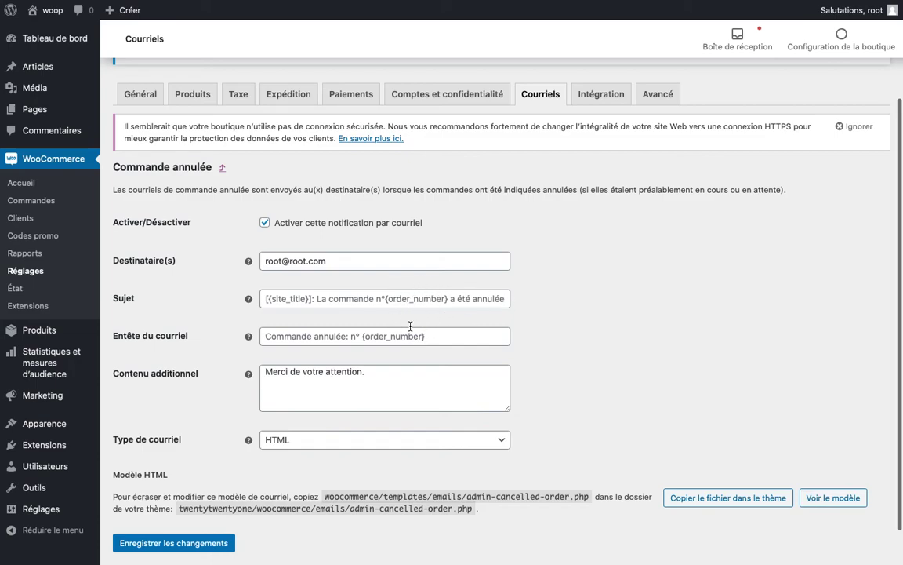
pyautogui.click(329, 298)
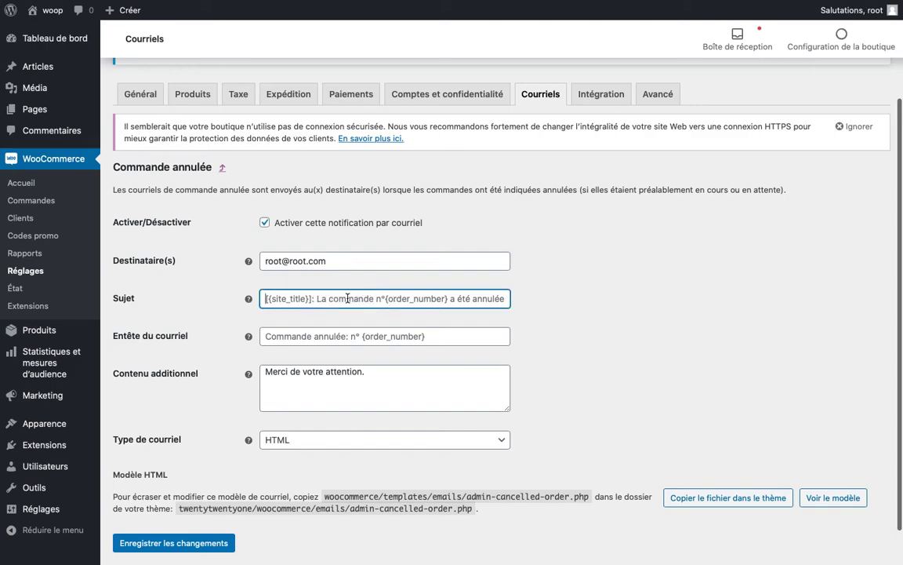
pyautogui.click(345, 299)
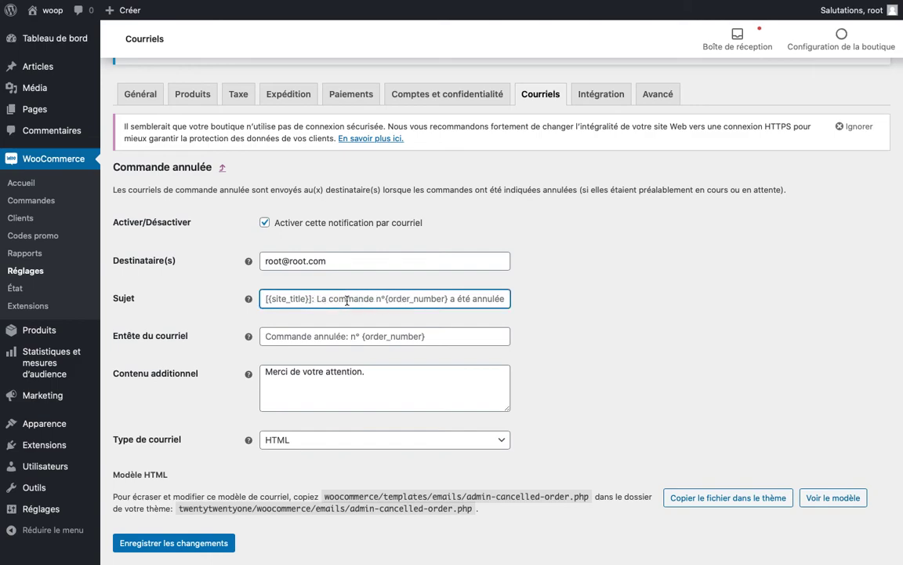
pyautogui.click(266, 299)
pyautogui.click(324, 335)
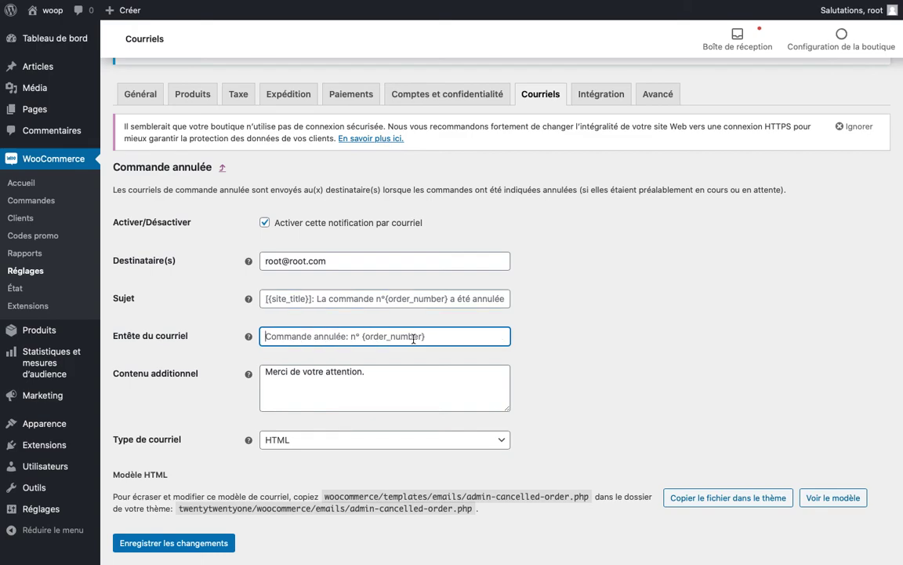
pyautogui.click(412, 380)
pyautogui.scroll(-1, 258, 415)
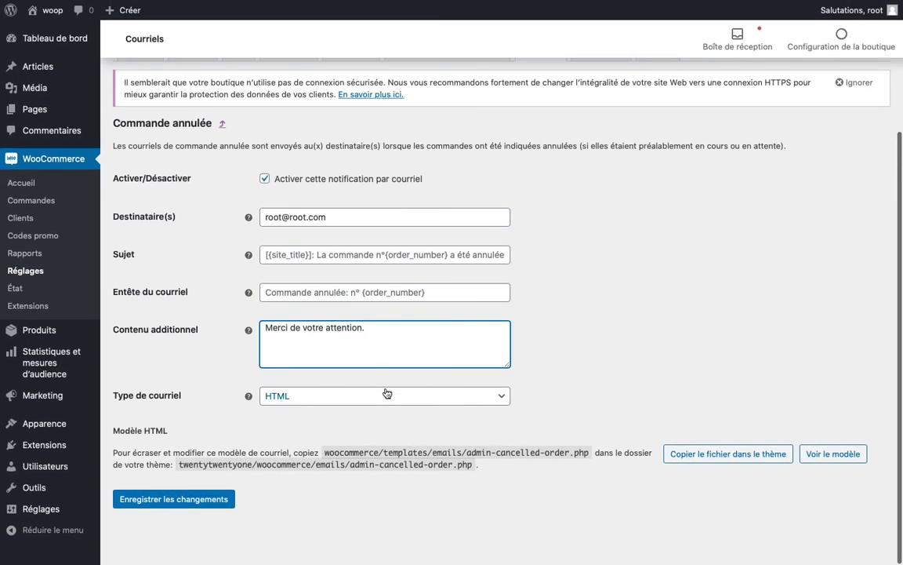
pyautogui.scroll(1, 385, 393)
pyautogui.scroll(2, 387, 393)
# Return to the Courriels overview, preview the HTML email template, and check the template's footer text and colour options.
pyautogui.scroll(-2, 385, 392)
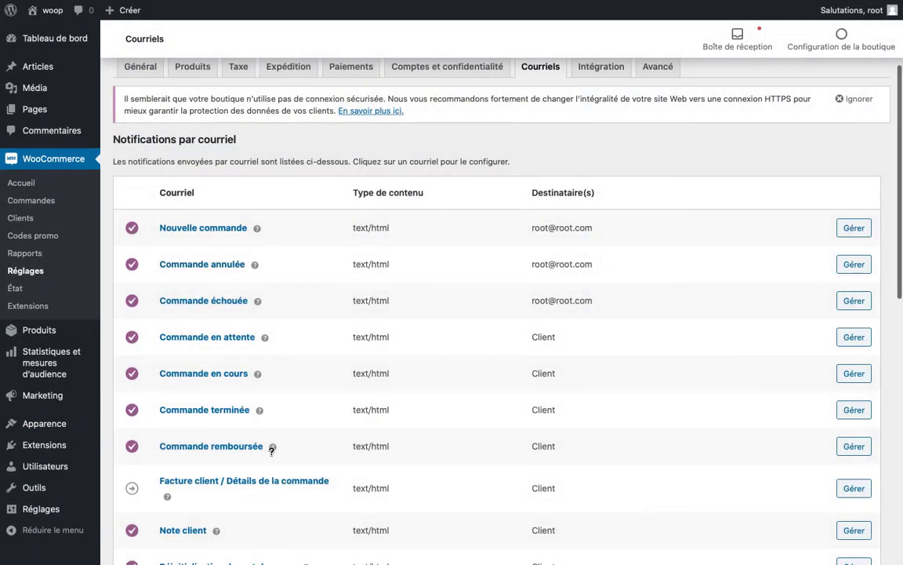
pyautogui.scroll(-6, 272, 463)
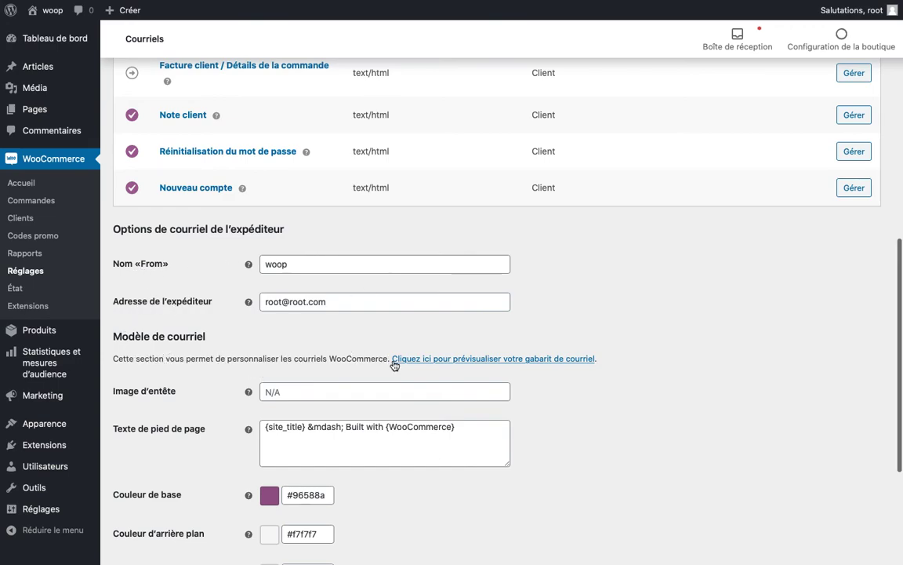
pyautogui.click(464, 361)
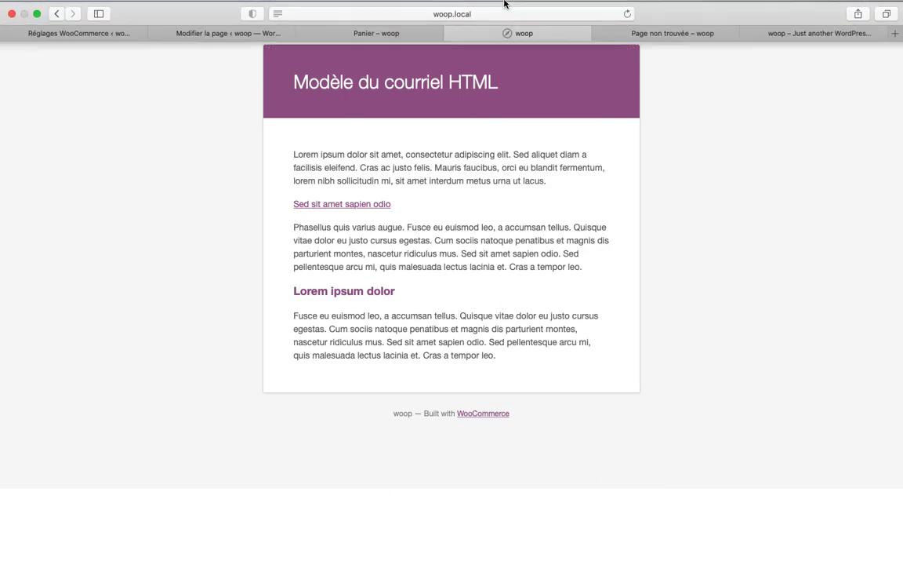
pyautogui.hscroll(-5, 414, 130)
pyautogui.scroll(-2, 212, 432)
pyautogui.scroll(-1, 213, 433)
pyautogui.scroll(-1, 186, 429)
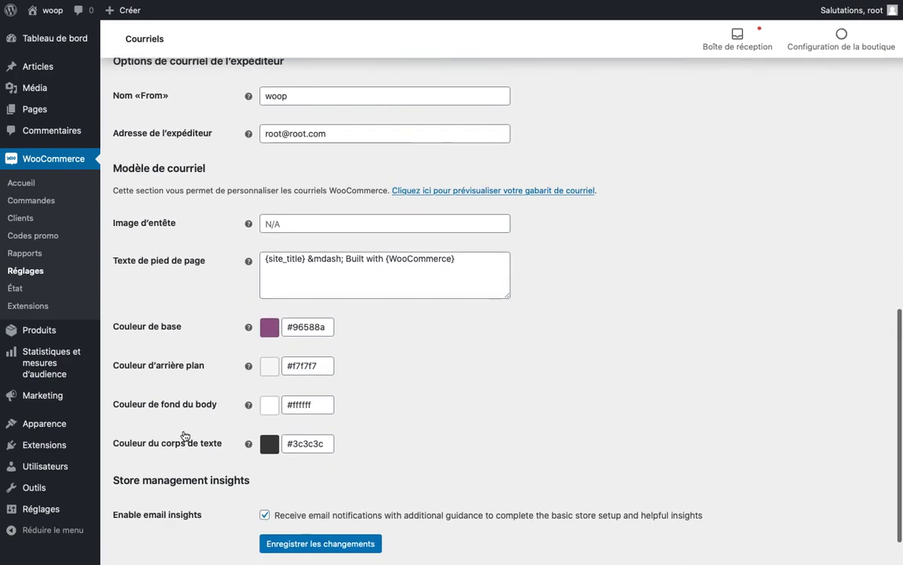
pyautogui.scroll(1, 186, 435)
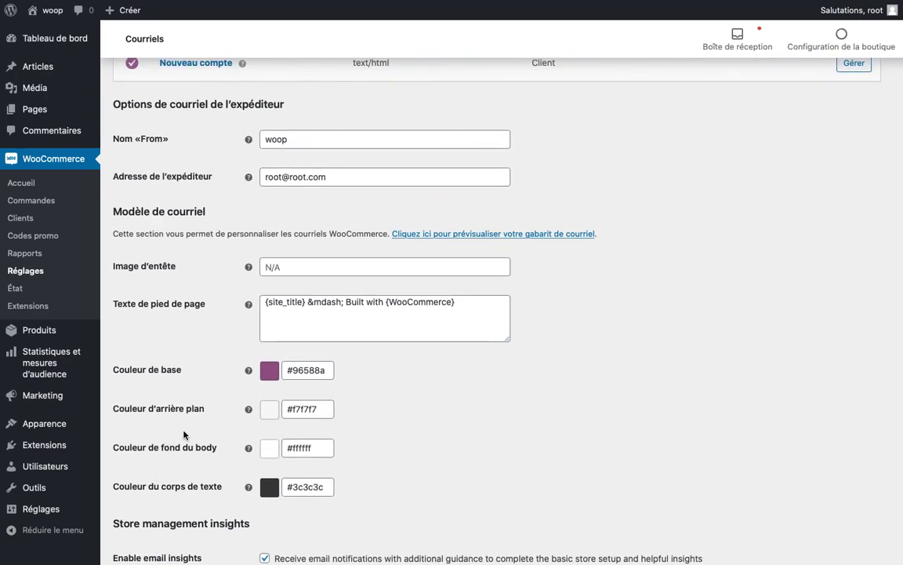
# Look at the Intégration and Avancé settings, checking the pages available for Page panier and Conditions générales de vente.
pyautogui.scroll(15, 188, 384)
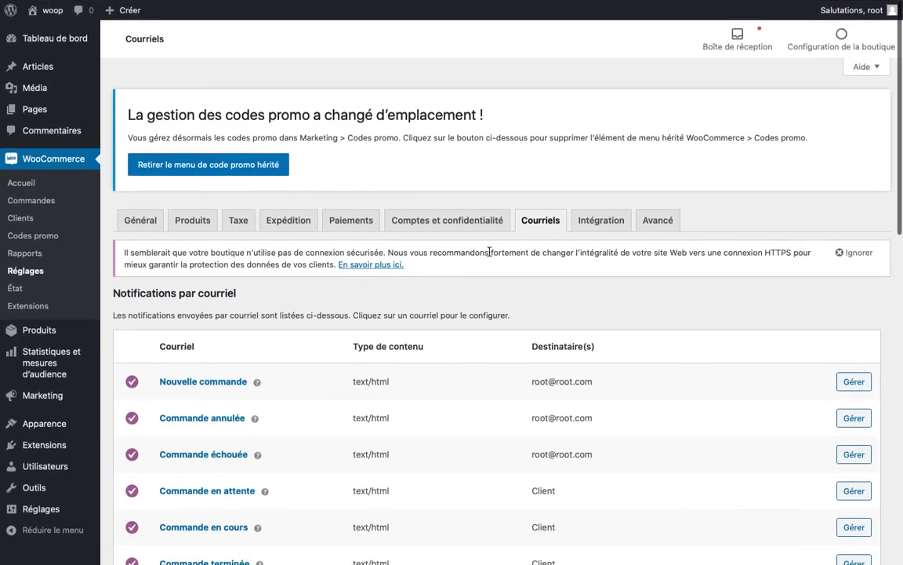
pyautogui.click(602, 222)
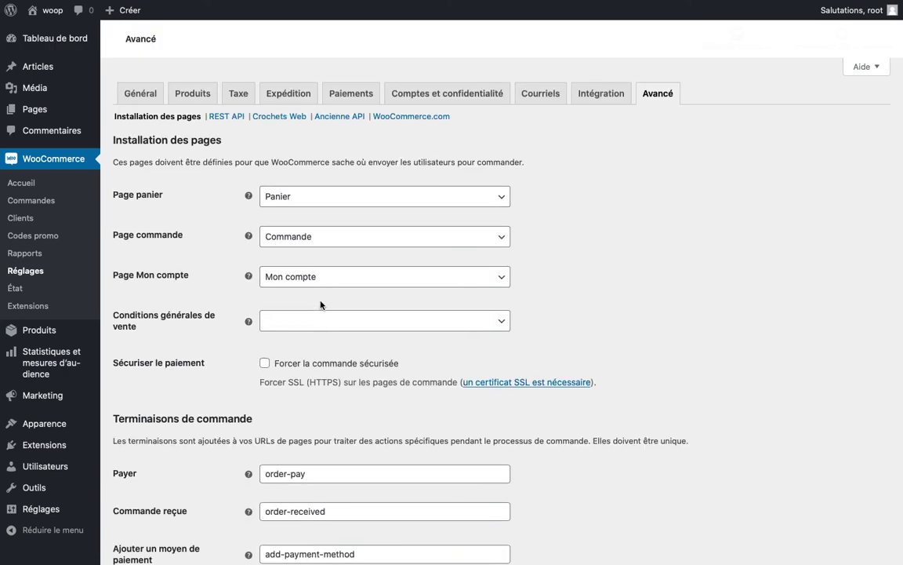
pyautogui.scroll(-3, 197, 317)
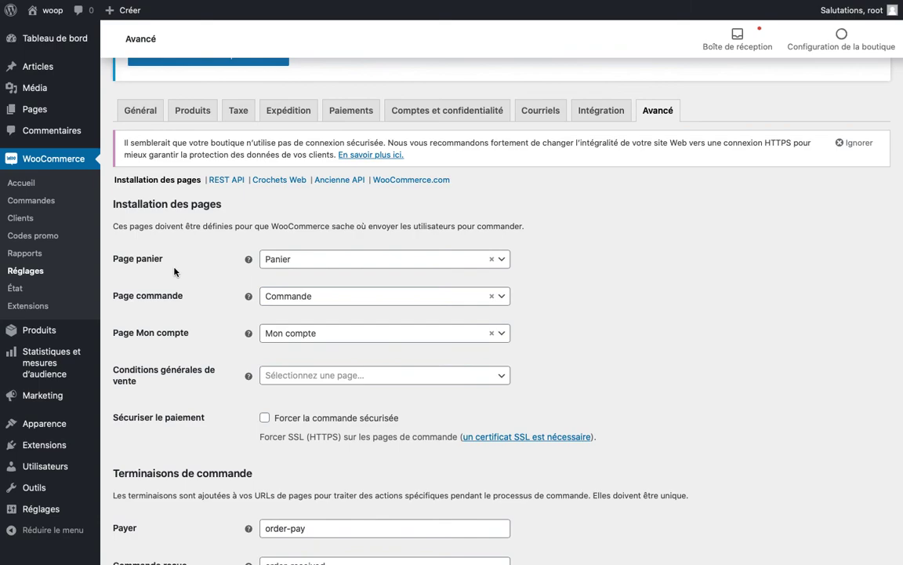
pyautogui.click(410, 268)
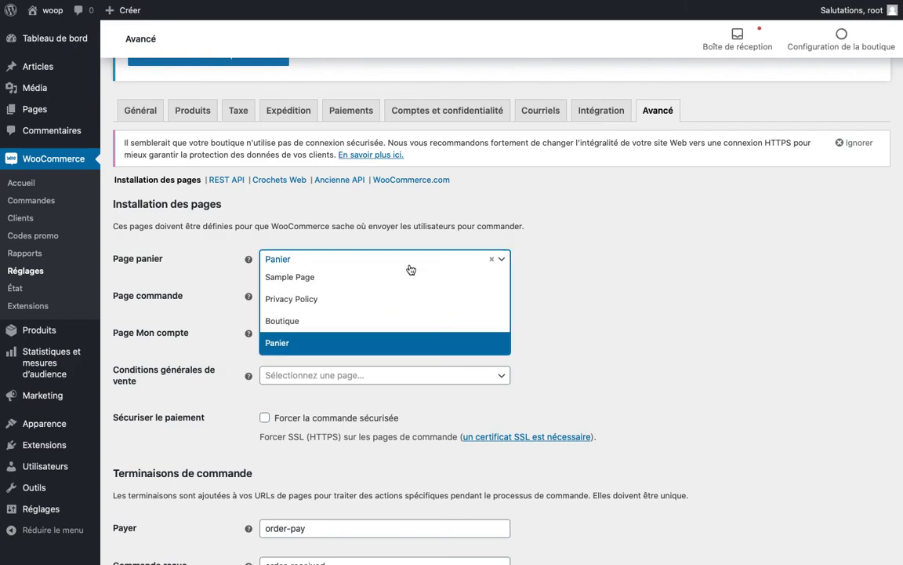
pyautogui.click(436, 211)
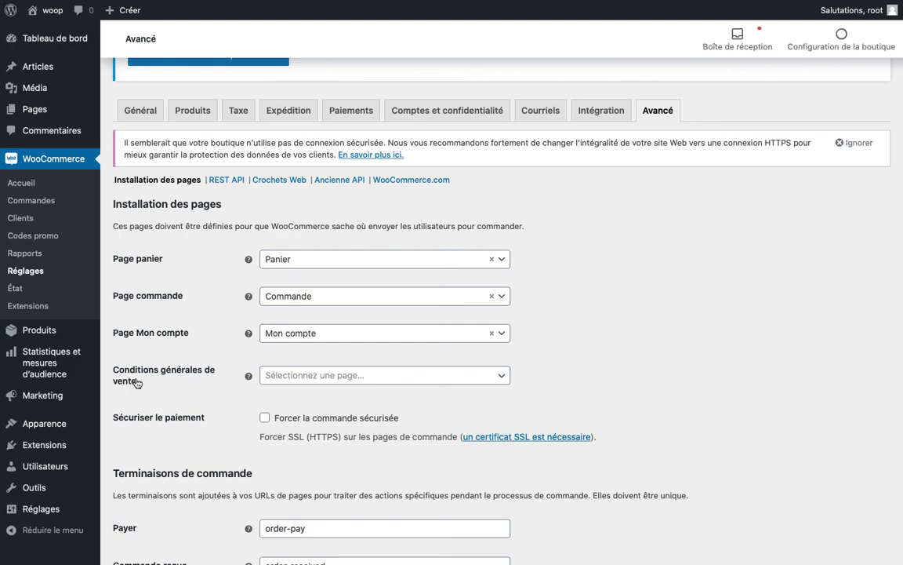
pyautogui.click(421, 380)
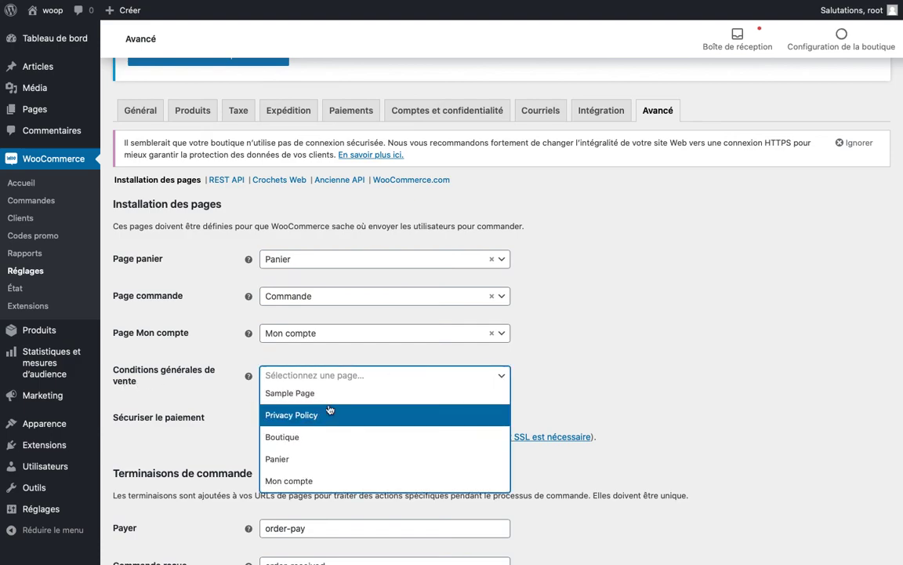
pyautogui.click(151, 357)
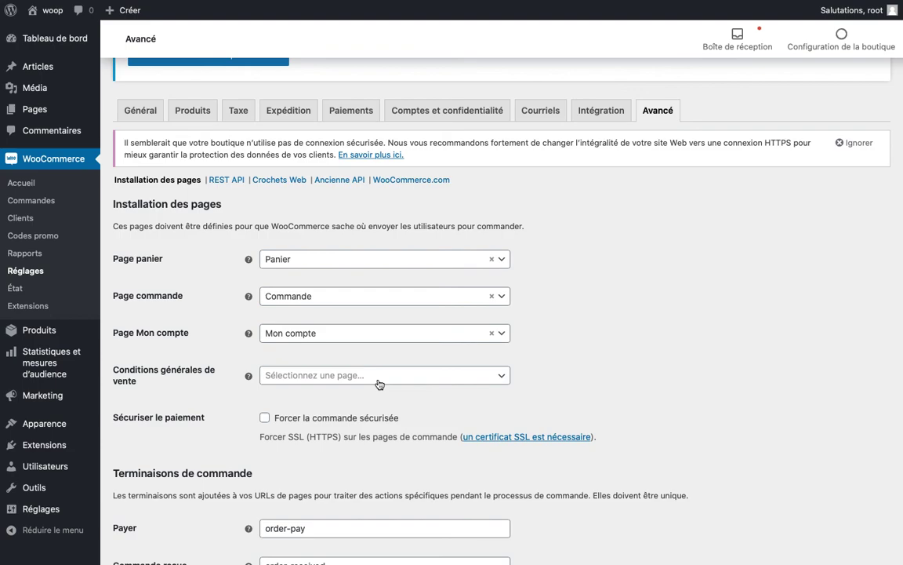
# Examine the Avancé settings' secure checkout option and the endpoints under Terminaisons de commande and Terminaisons du compte.
pyautogui.scroll(-3, 379, 384)
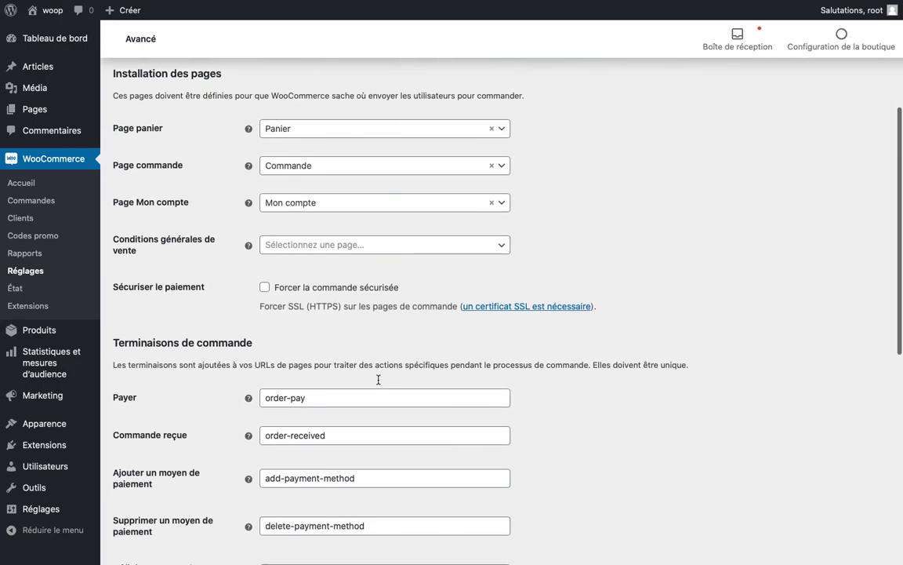
pyautogui.scroll(-2, 236, 352)
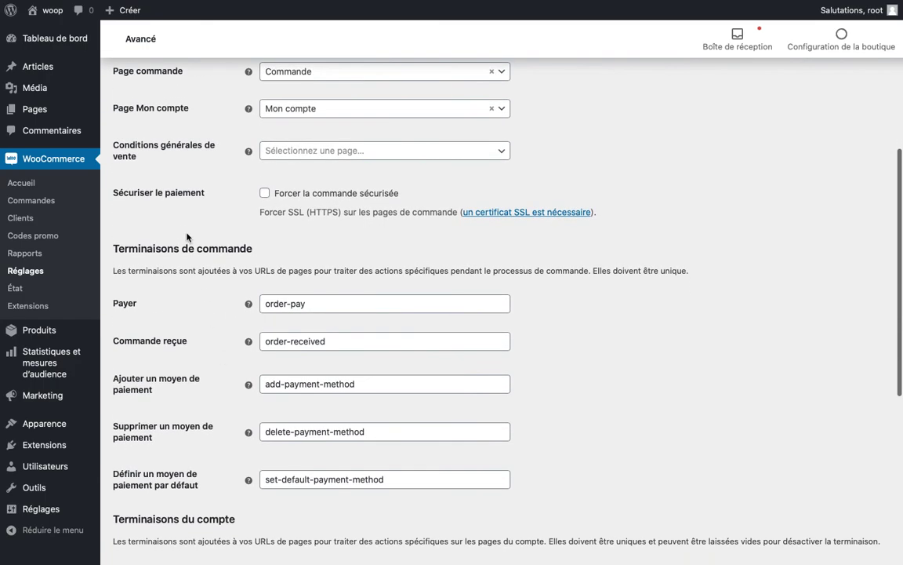
pyautogui.scroll(-3, 321, 428)
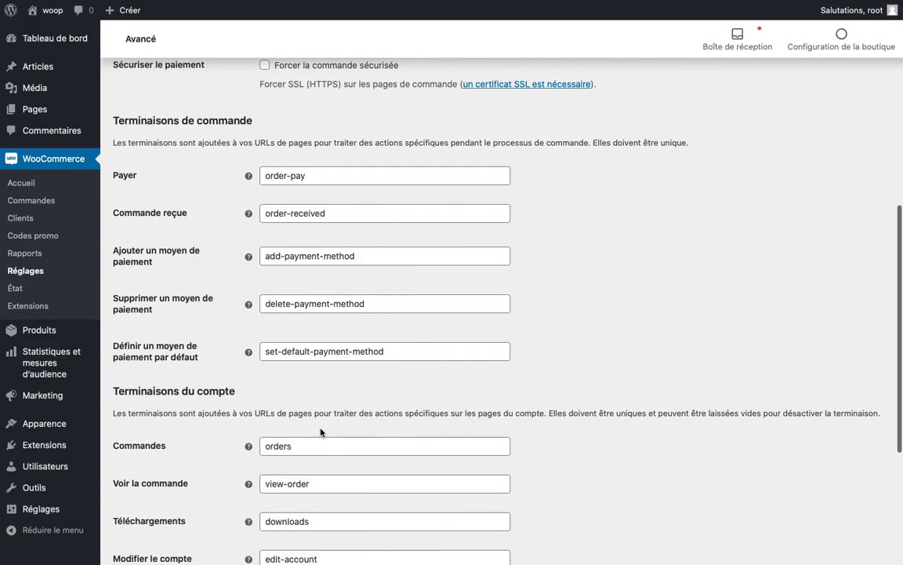
pyautogui.moveTo(249, 313)
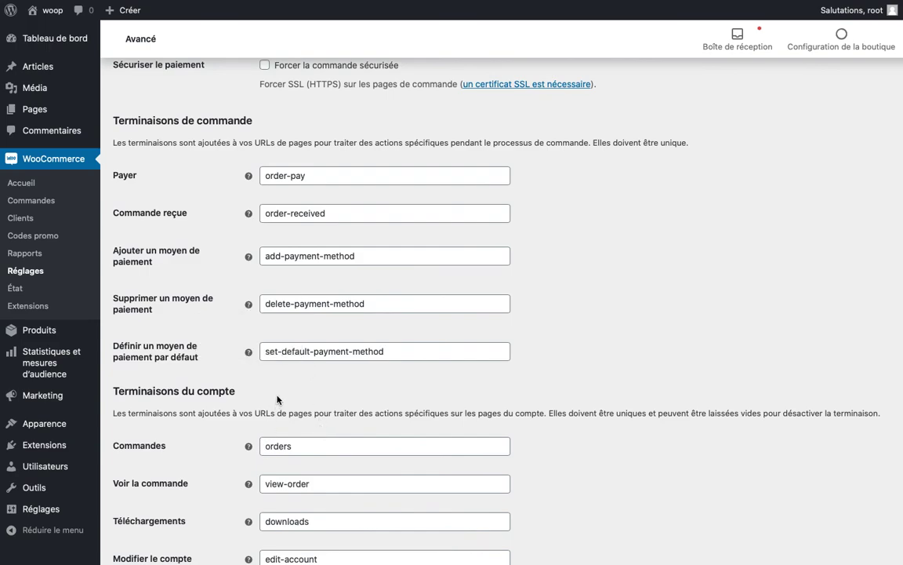
pyautogui.scroll(5, 332, 185)
pyautogui.scroll(-8, 313, 347)
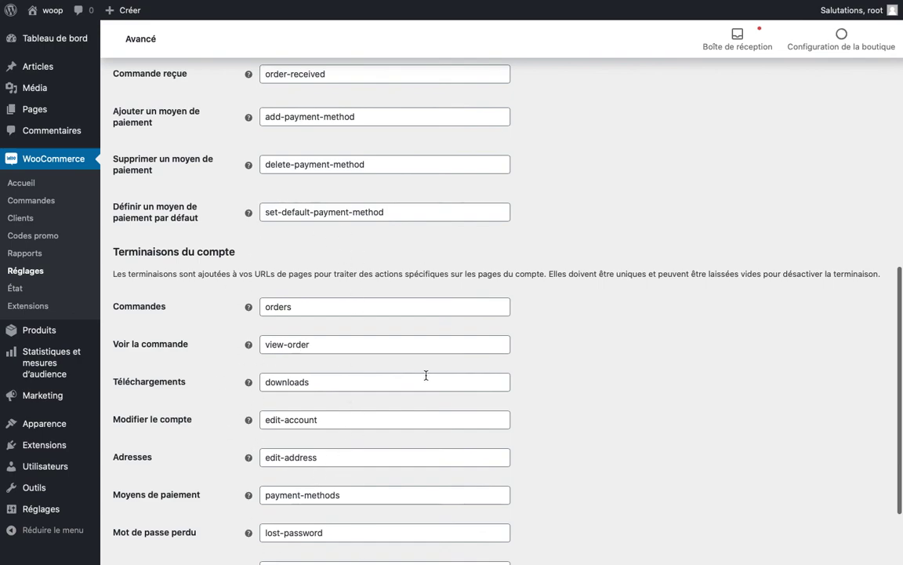
pyautogui.scroll(-3, 672, 282)
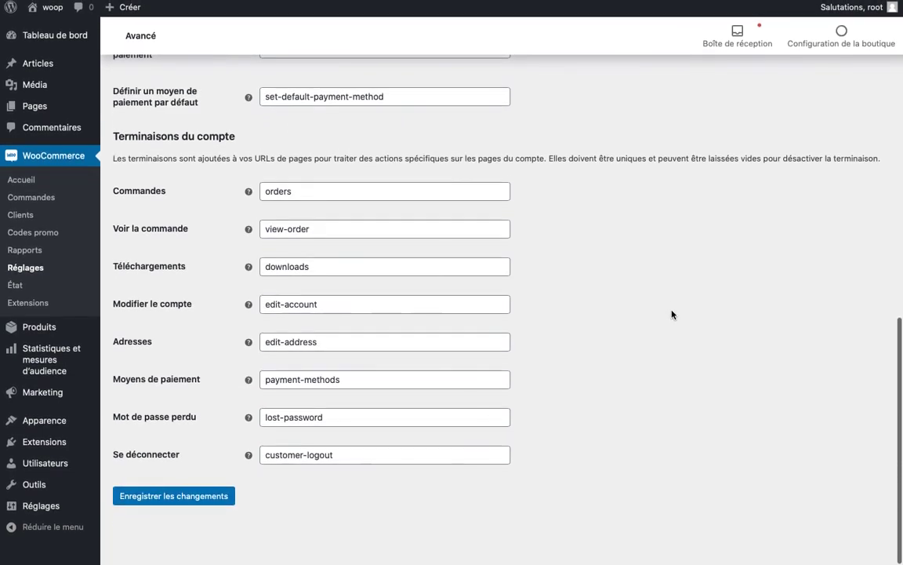
pyautogui.scroll(15, 671, 315)
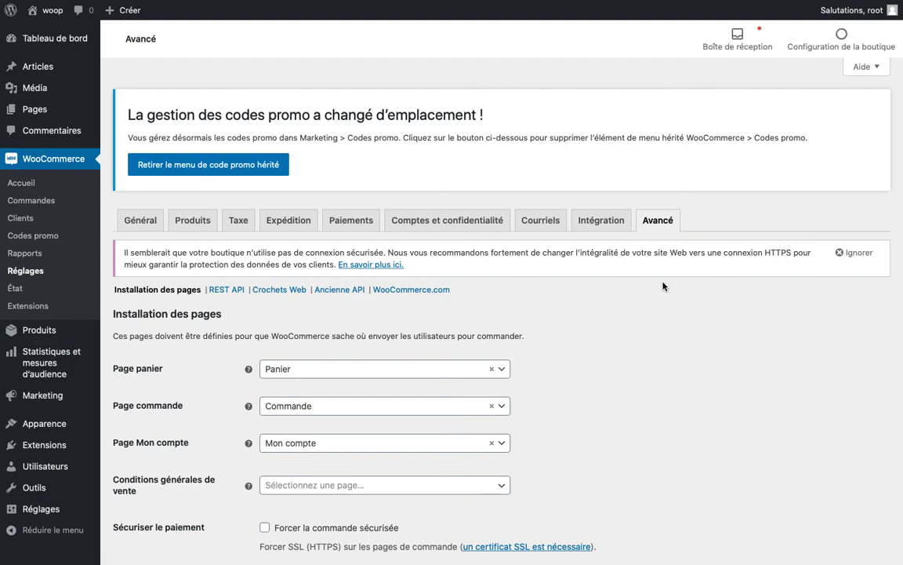
pyautogui.moveTo(647, 7)
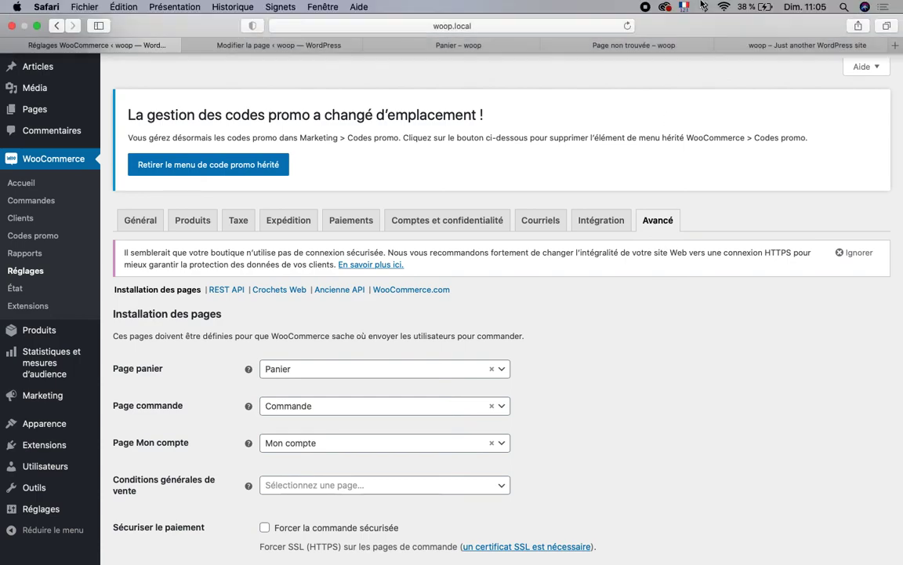